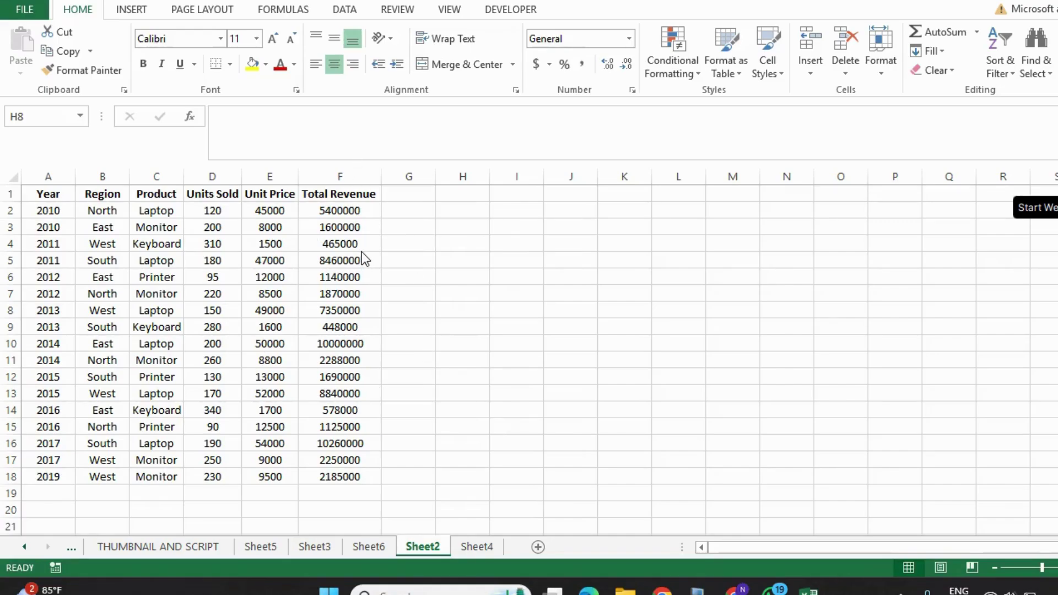
pyautogui.click(346, 208)
pyautogui.click(10, 210)
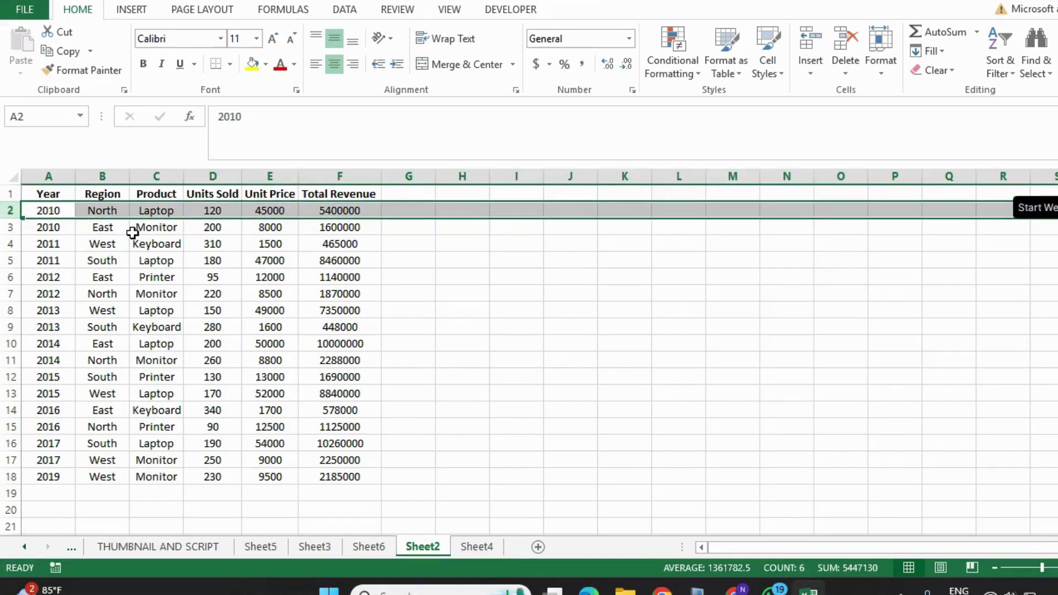
pyautogui.click(346, 205)
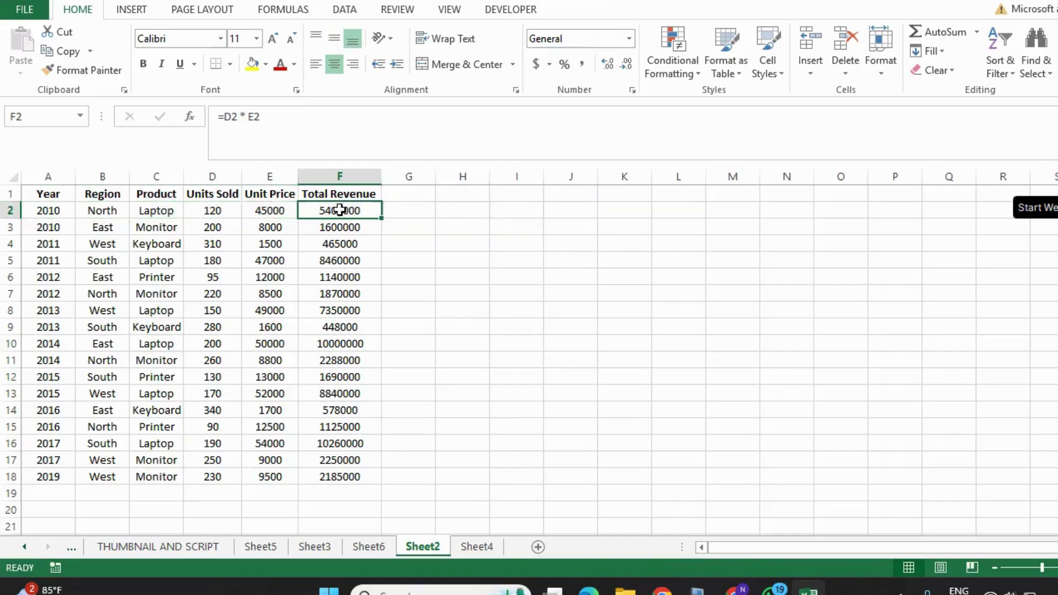
pyautogui.click(340, 165)
pyautogui.click(10, 210)
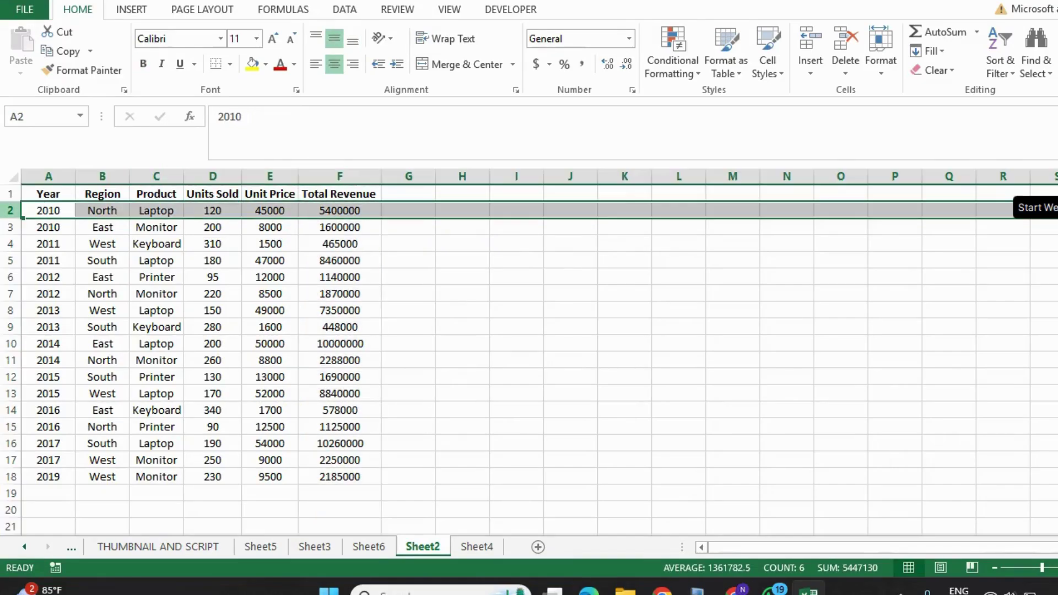
pyautogui.click(334, 211)
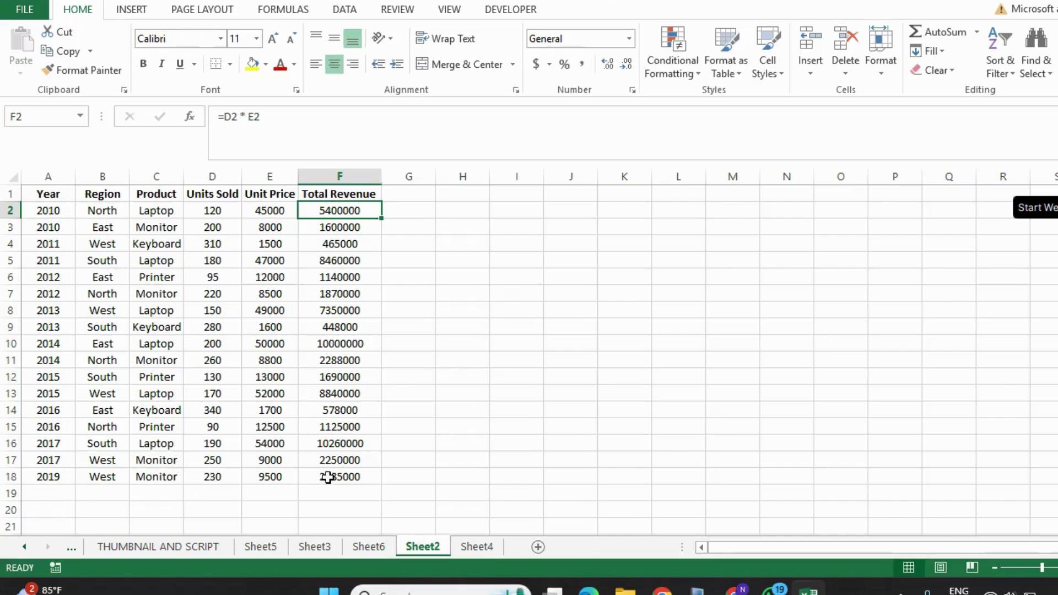
# - Apply Quick Analysis data bars to the Total Revenue values in F2:F18 and widen column F to about three times its width
pyautogui.moveTo(338, 210); pyautogui.dragTo(351, 477)
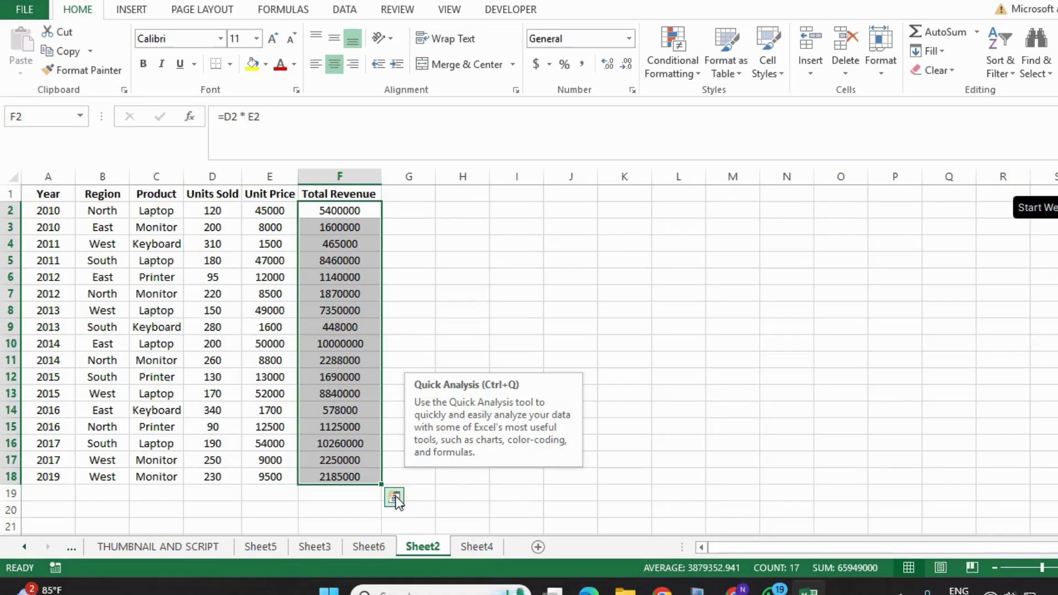
pyautogui.click(395, 497)
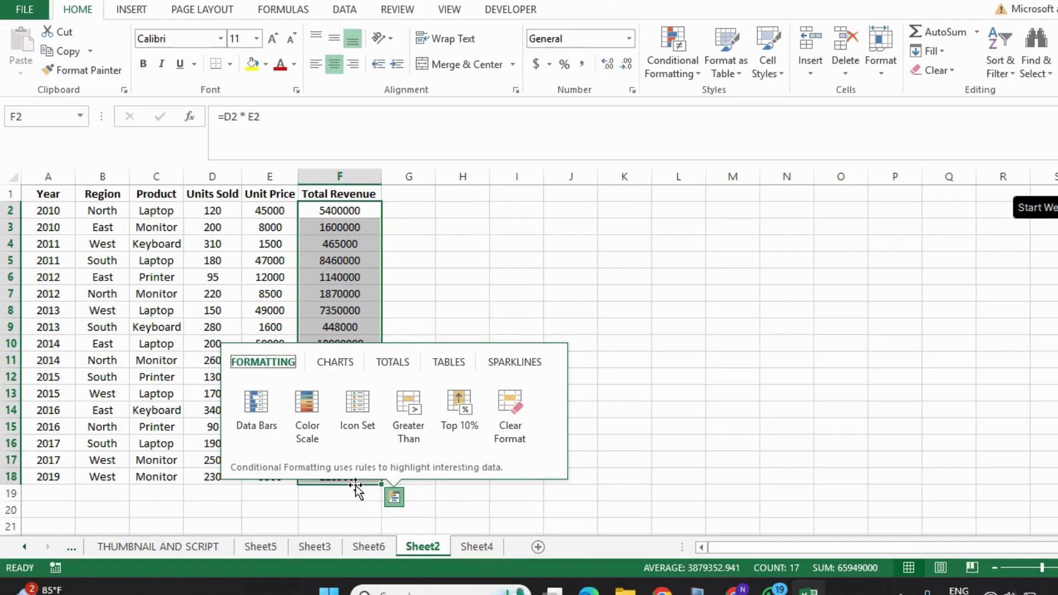
pyautogui.click(267, 402)
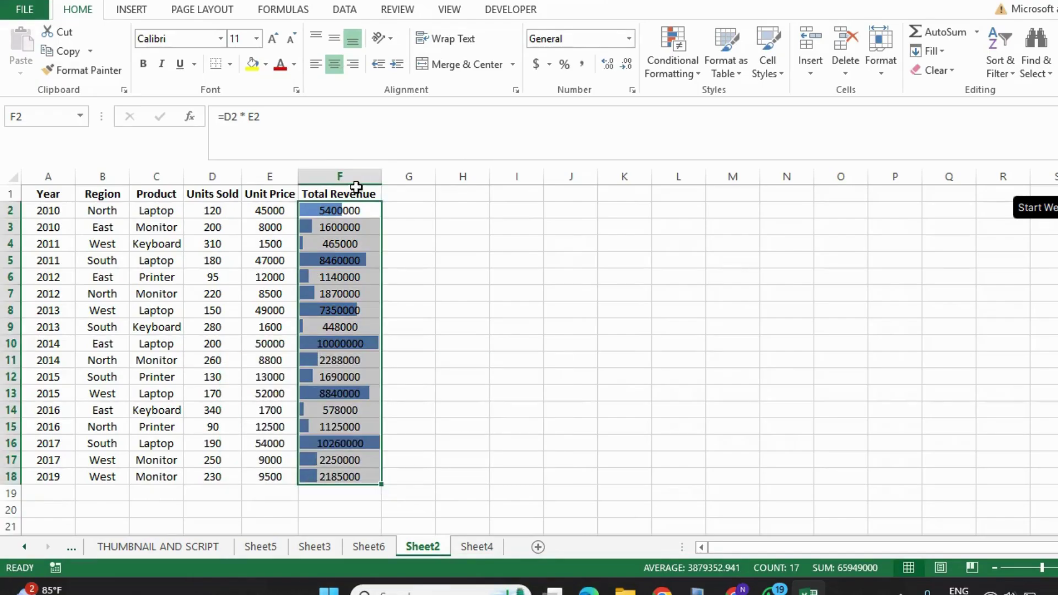
pyautogui.moveTo(379, 175); pyautogui.dragTo(551, 178)
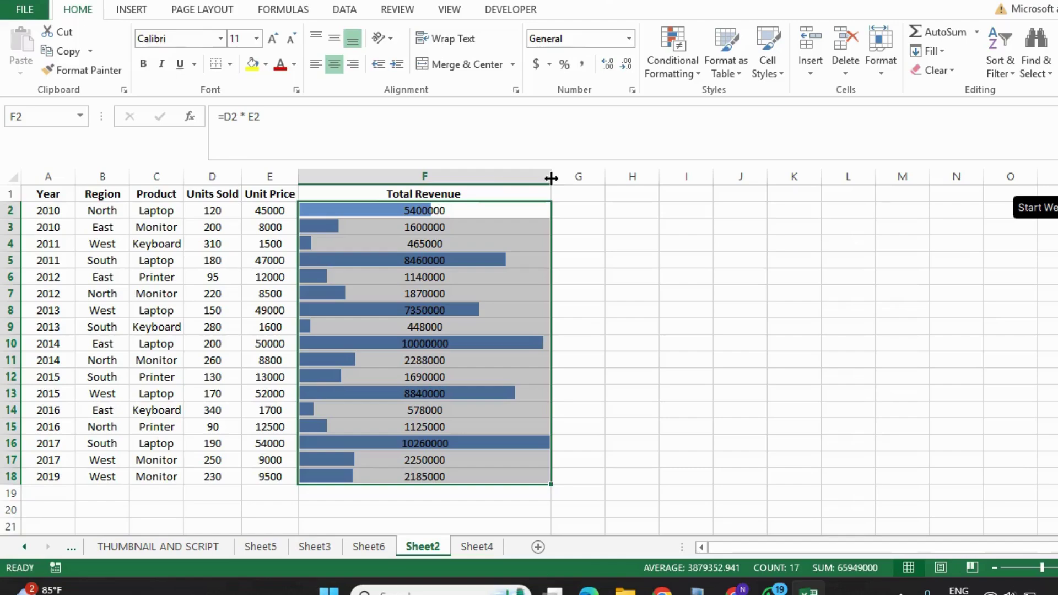
pyautogui.click(675, 313)
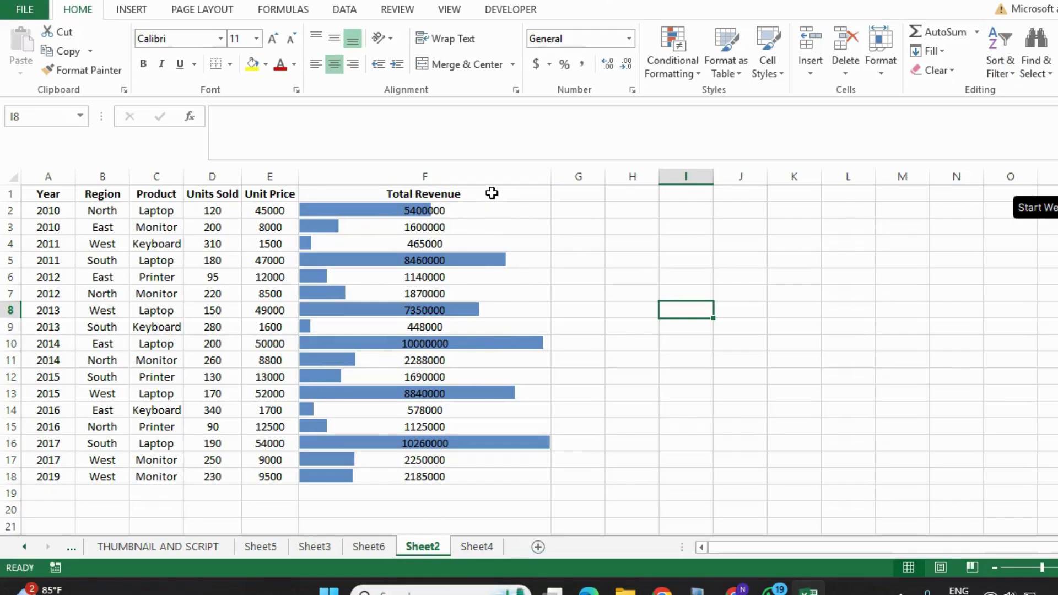
# - Compare the longest and shortest data bars in the Total Revenue column, including cells F16, F4, F9 and F14
pyautogui.moveTo(490, 193); pyautogui.dragTo(472, 475)
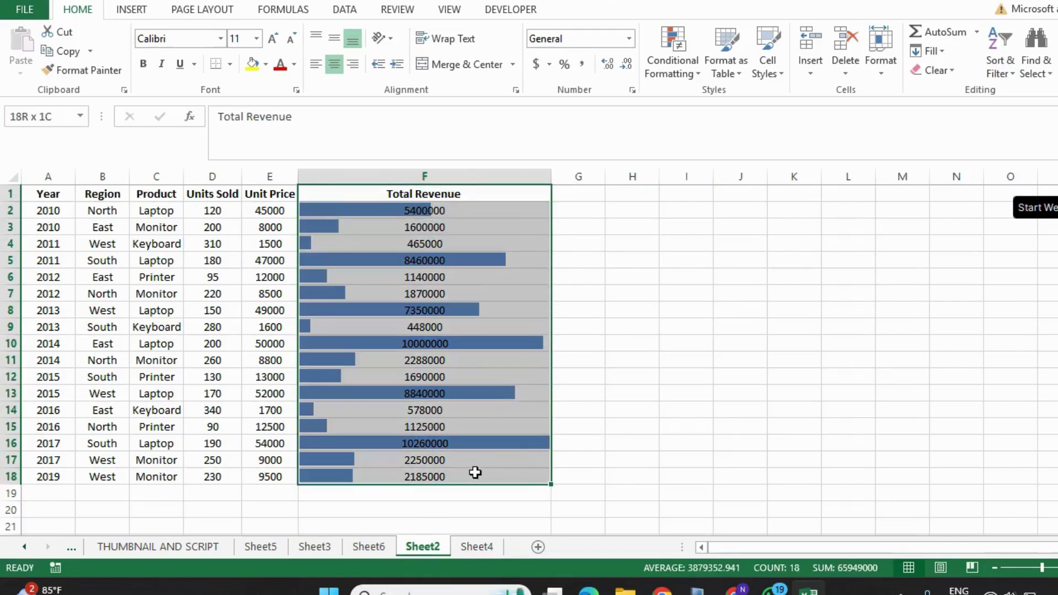
pyautogui.click(510, 443)
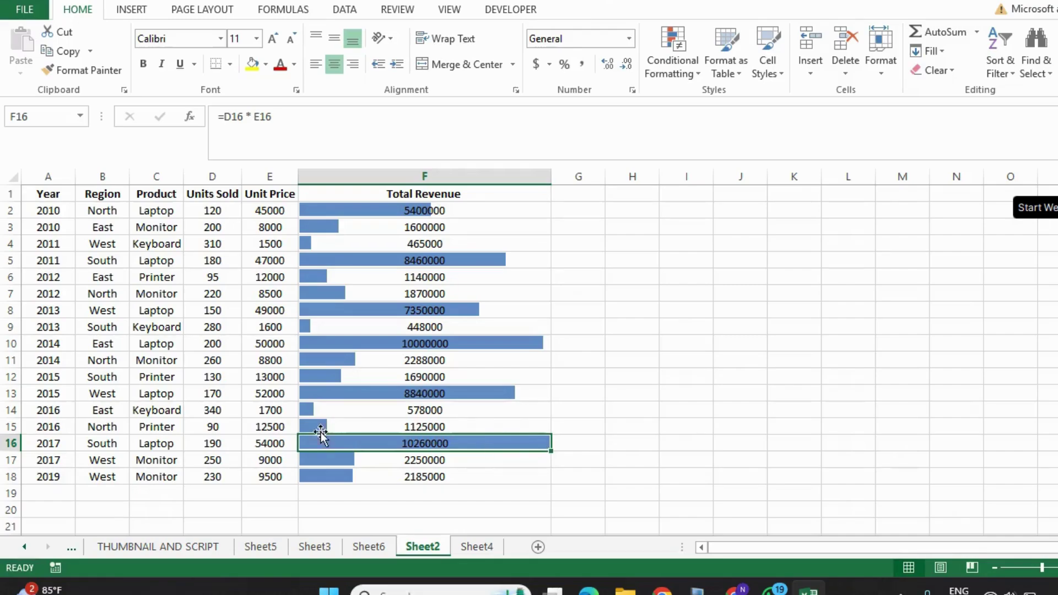
pyautogui.click(312, 410)
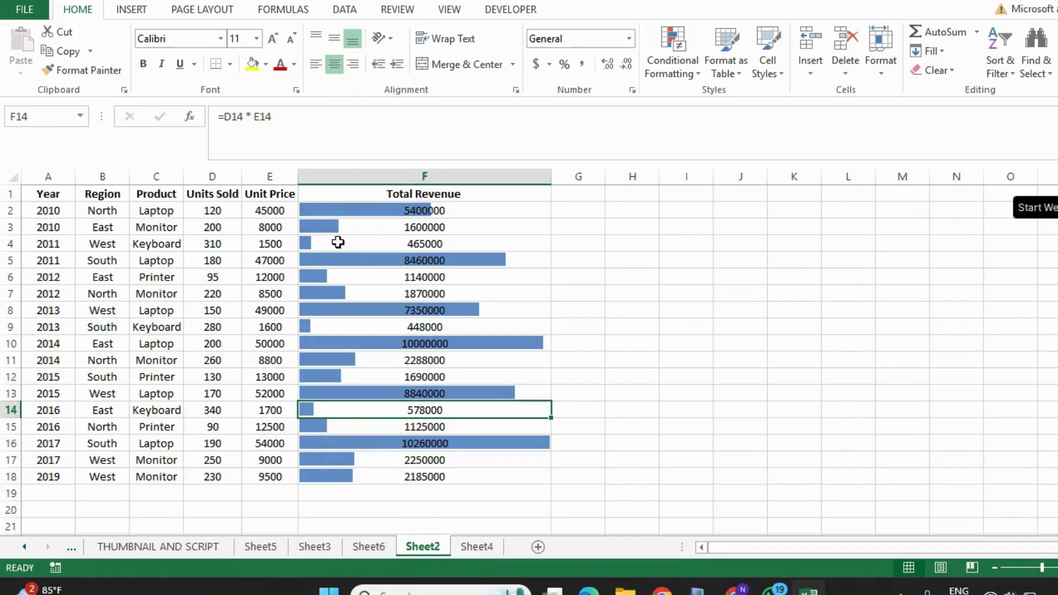
pyautogui.click(317, 241)
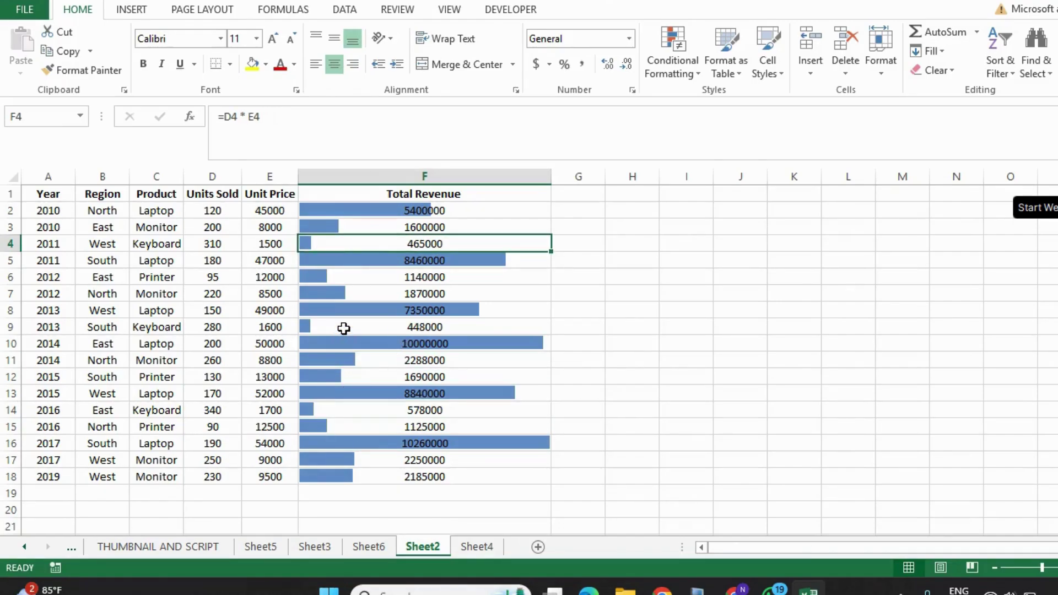
pyautogui.keyDown('ctrl'); pyautogui.click(342, 328); pyautogui.keyUp('ctrl')
pyautogui.keyDown('ctrl'); pyautogui.click(338, 408); pyautogui.keyUp('ctrl')
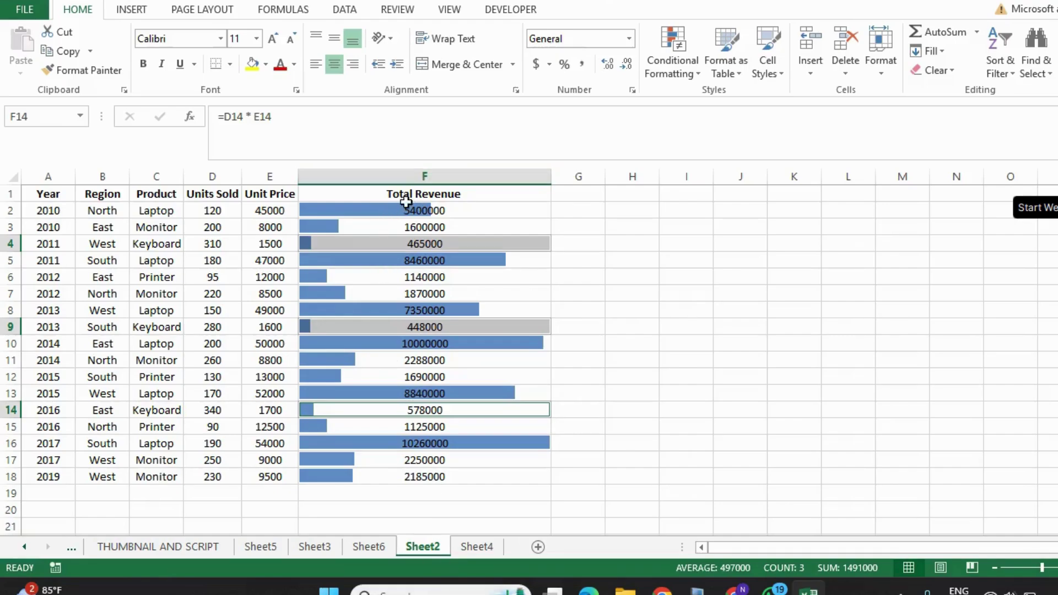
# - Preview a color scale on the Total Revenue values, and undo the widening of column F and the data bars
pyautogui.moveTo(412, 205); pyautogui.dragTo(392, 480)
pyautogui.click(564, 498)
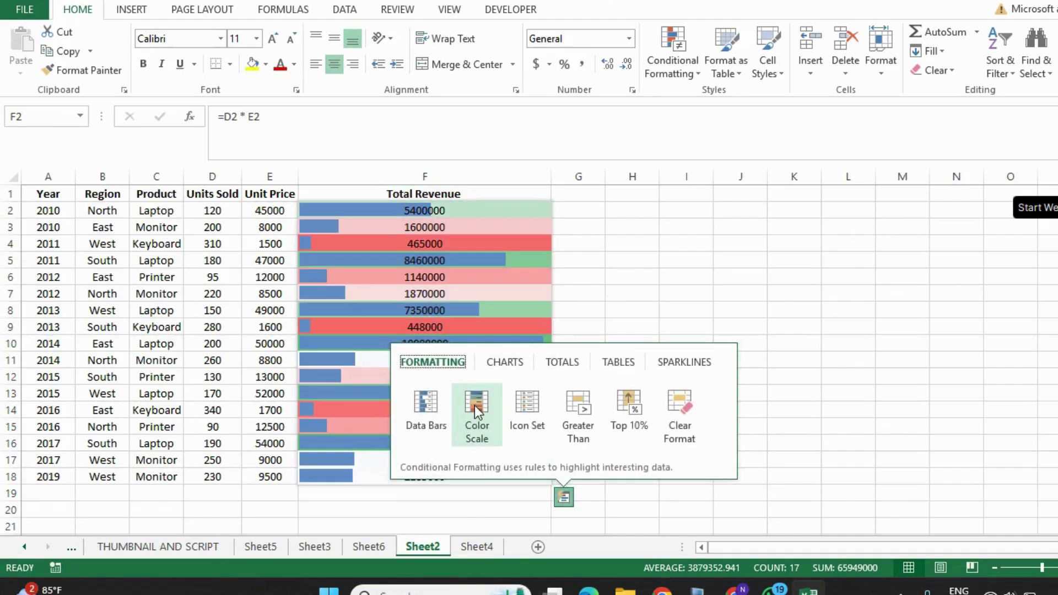
pyautogui.click(663, 299)
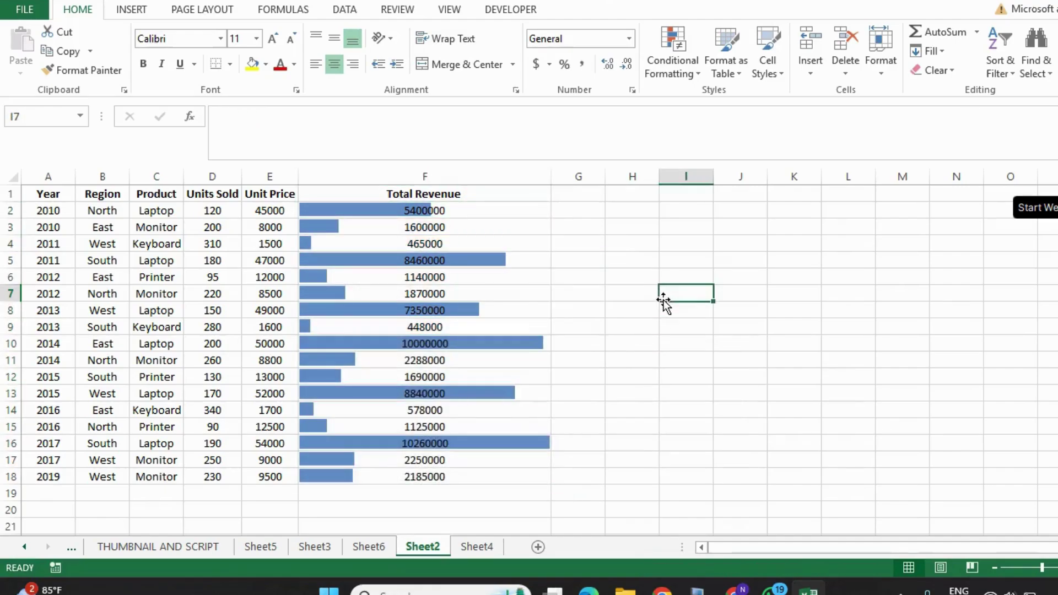
pyautogui.hotkey('ctrl', 'z')
pyautogui.hotkey('ctrl', 'z')
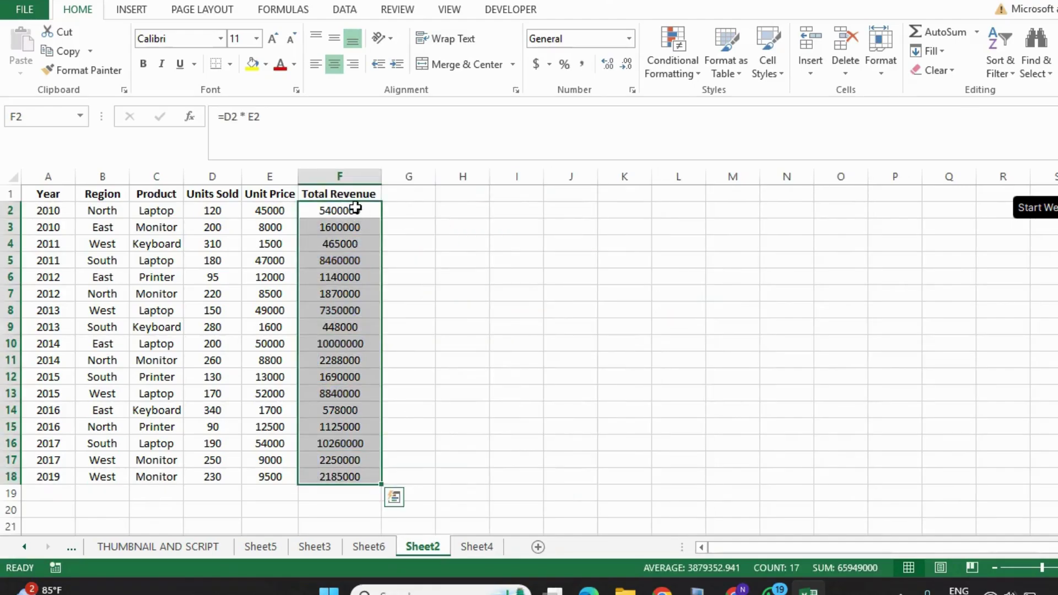
# - Apply a Quick Analysis color scale to the Total Revenue values in F2:F18
pyautogui.moveTo(357, 210); pyautogui.dragTo(373, 487)
pyautogui.click(395, 497)
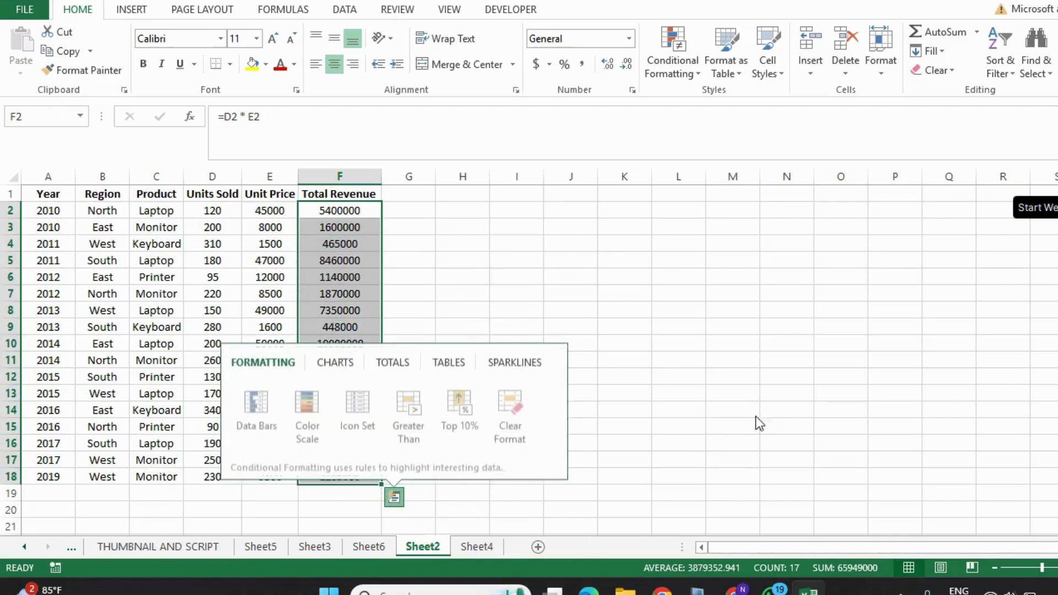
pyautogui.click(308, 402)
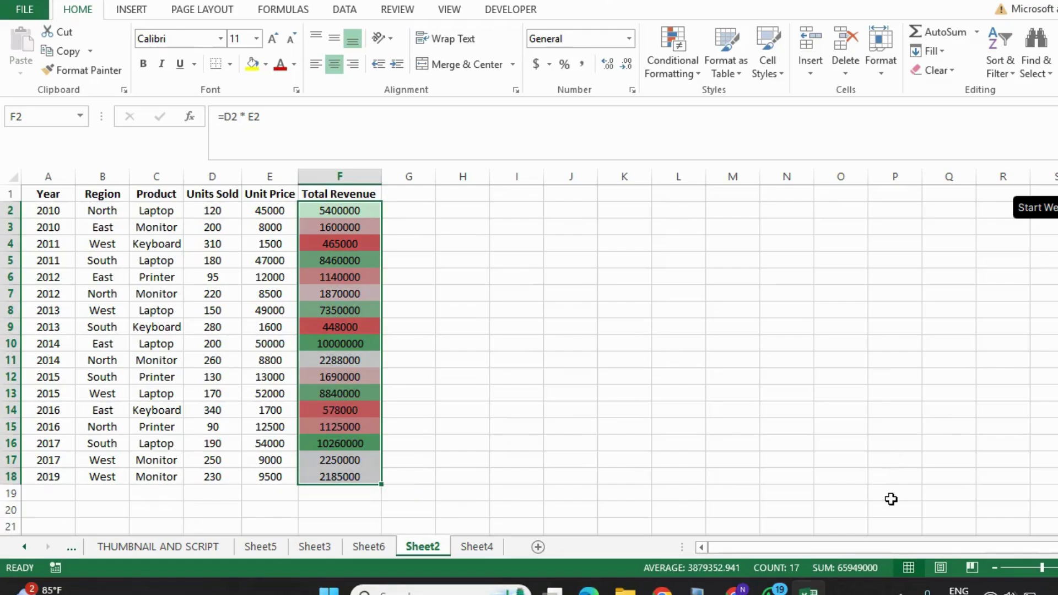
pyautogui.click(448, 222)
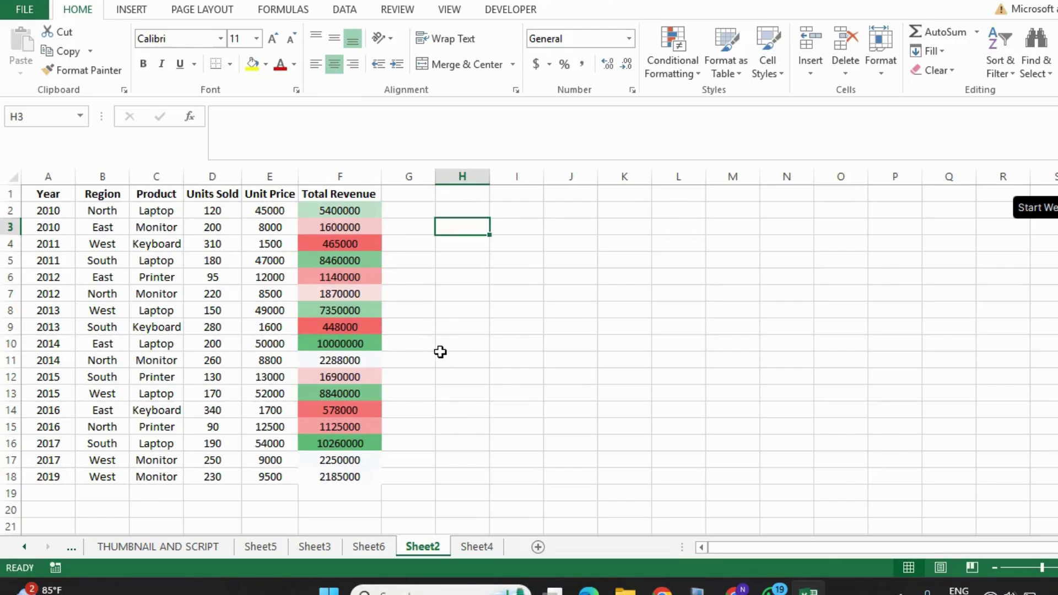
# - Examine the green-shaded Total Revenue cells, comparing the depth of shading with the size of the values
pyautogui.click(357, 441)
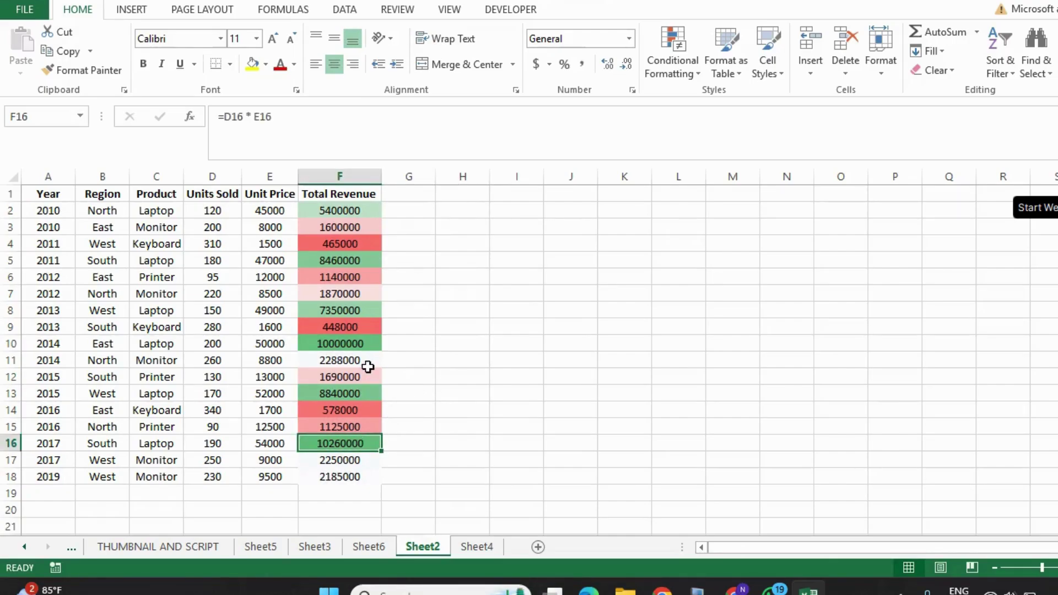
pyautogui.click(359, 393)
pyautogui.click(365, 343)
pyautogui.click(359, 263)
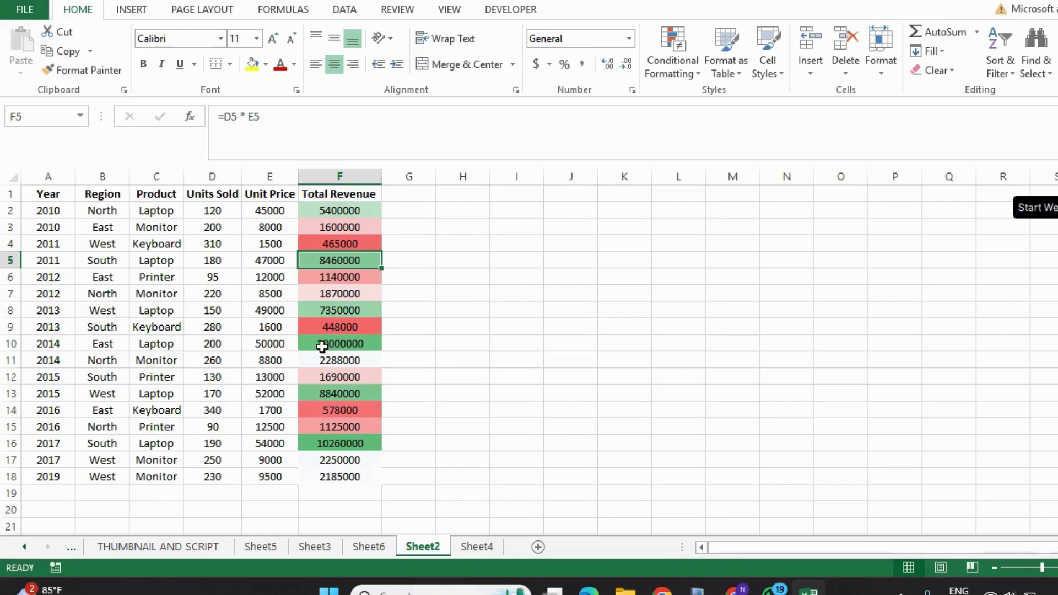
pyautogui.click(367, 207)
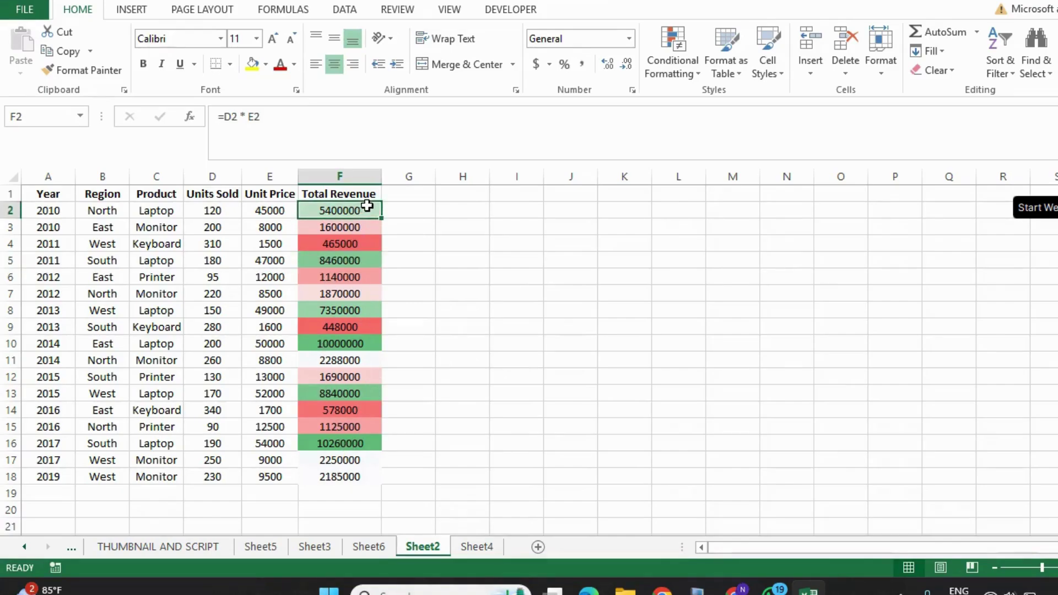
pyautogui.click(324, 311)
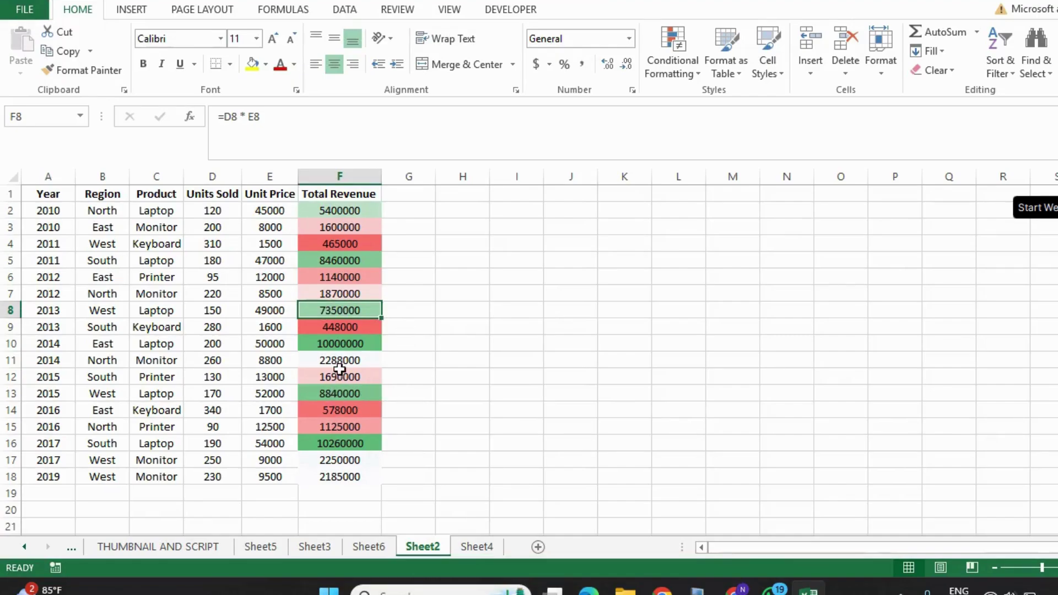
pyautogui.click(339, 441)
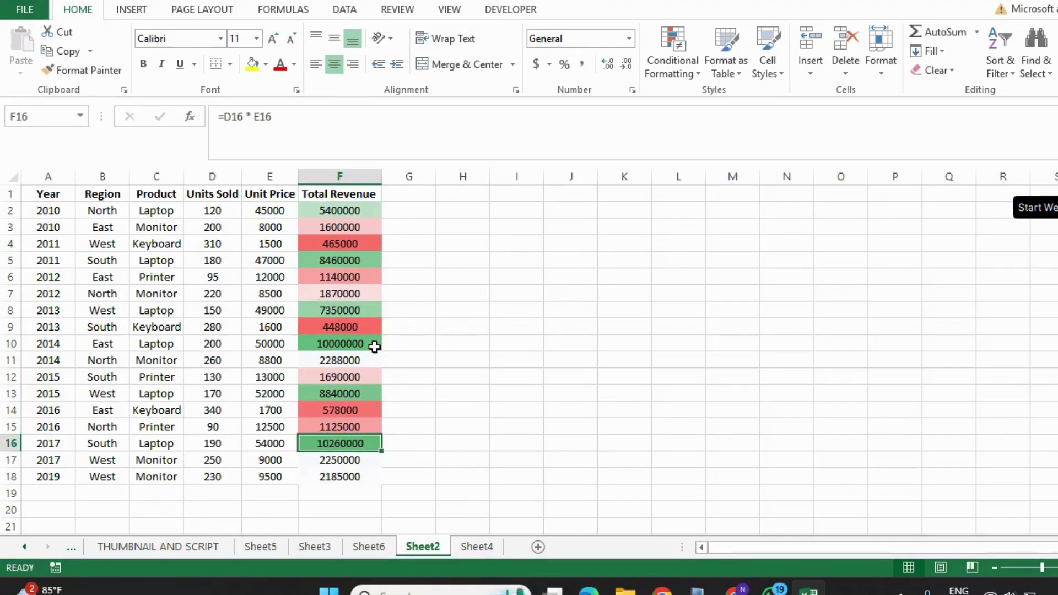
pyautogui.click(442, 265)
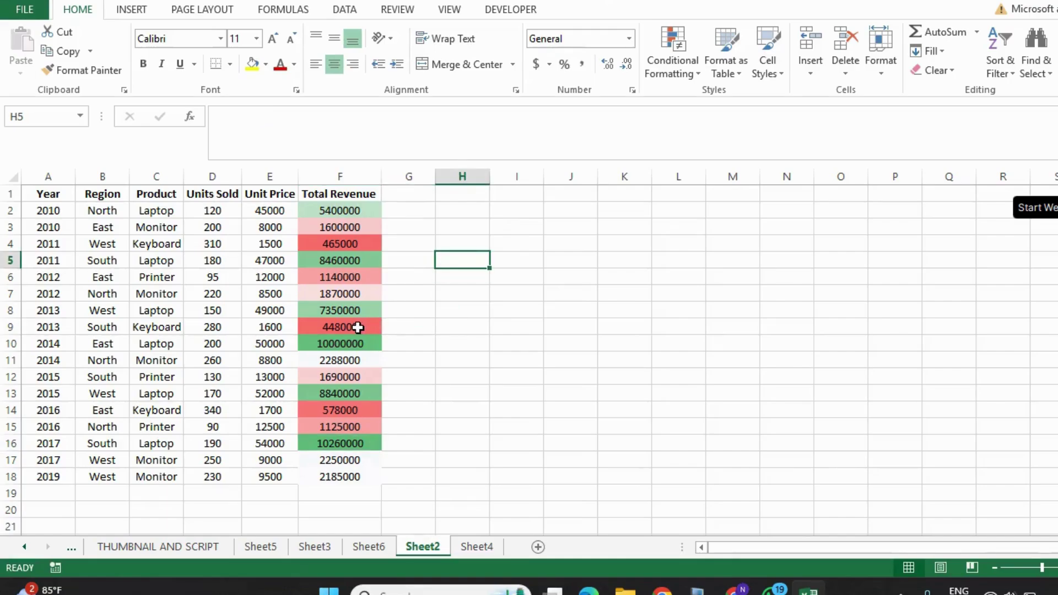
# - Compare the red, green and near-white cells in Total Revenue to see how the color scale ranks low, high and mid-range values
pyautogui.click(357, 328)
pyautogui.click(365, 228)
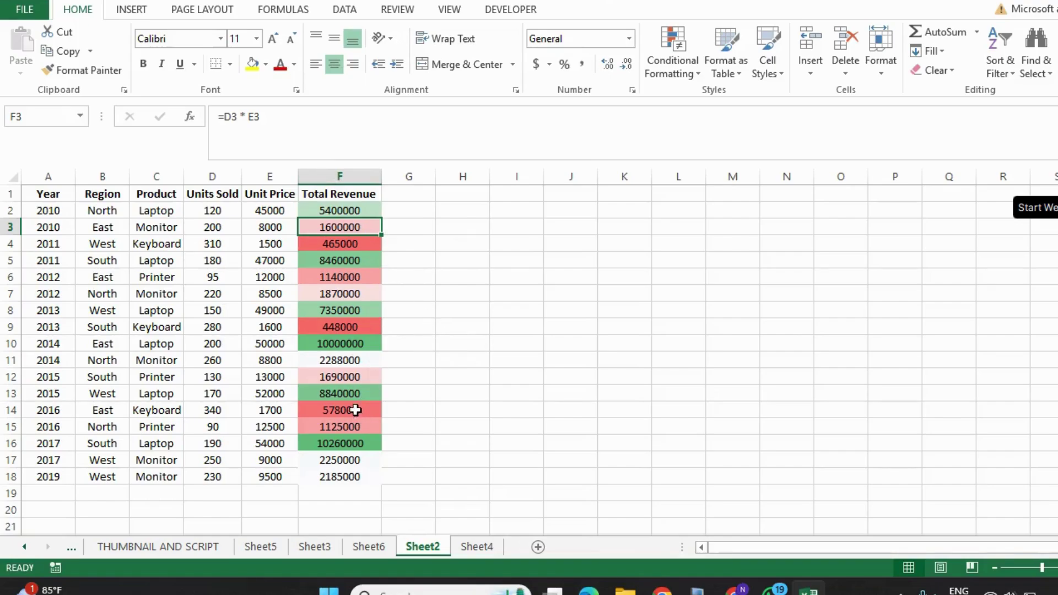
pyautogui.click(353, 258)
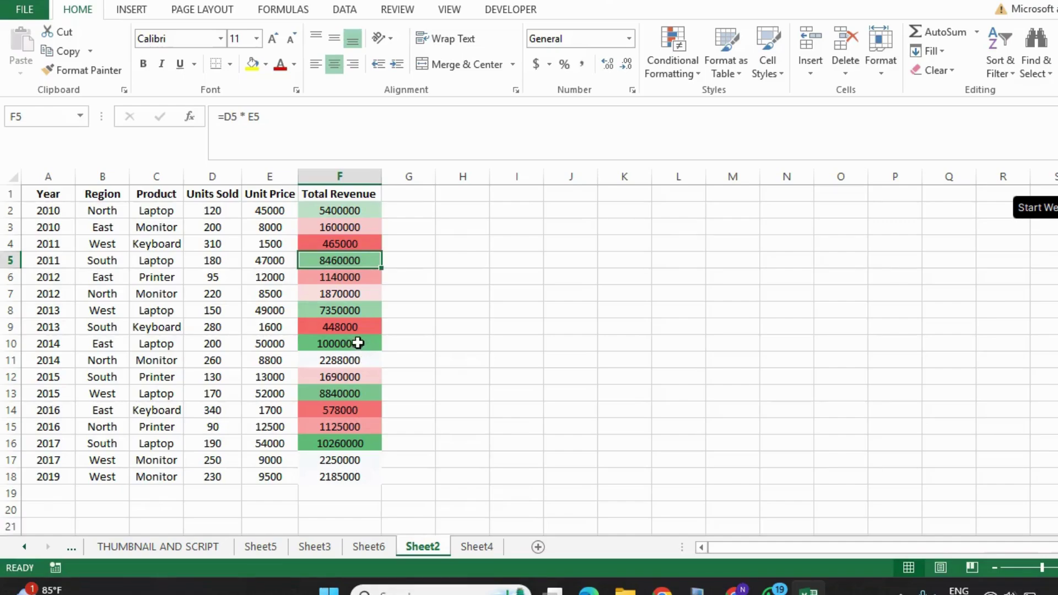
pyautogui.click(358, 343)
pyautogui.click(335, 408)
pyautogui.click(344, 444)
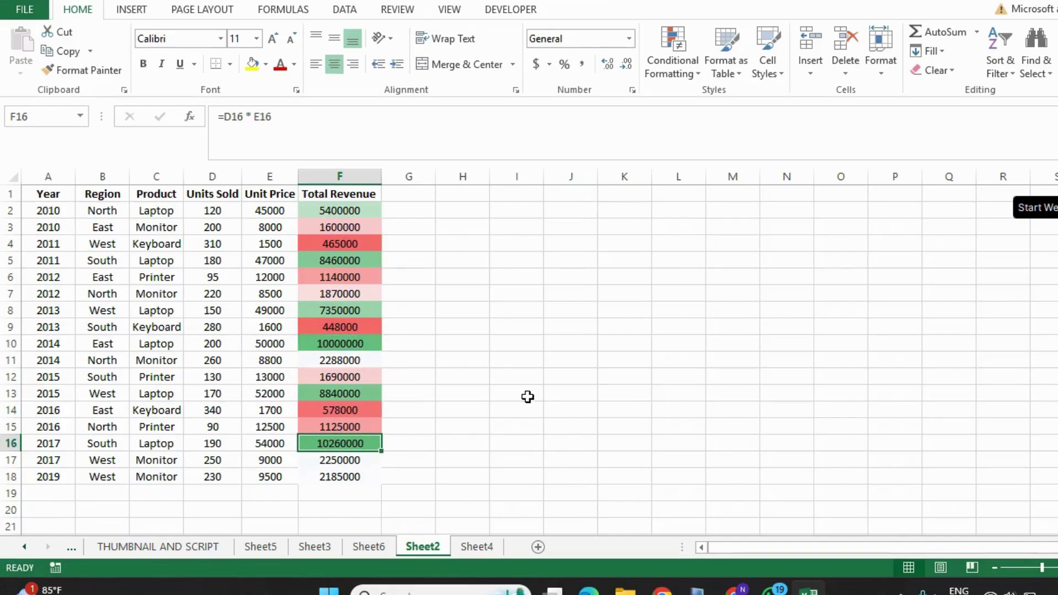
pyautogui.click(322, 361)
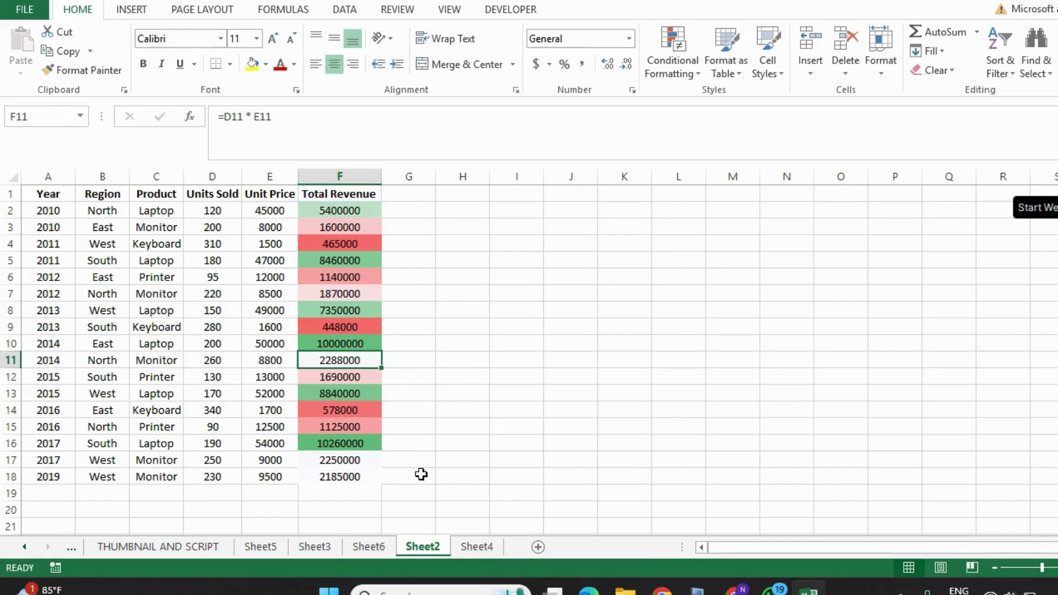
pyautogui.click(348, 458)
pyautogui.click(350, 477)
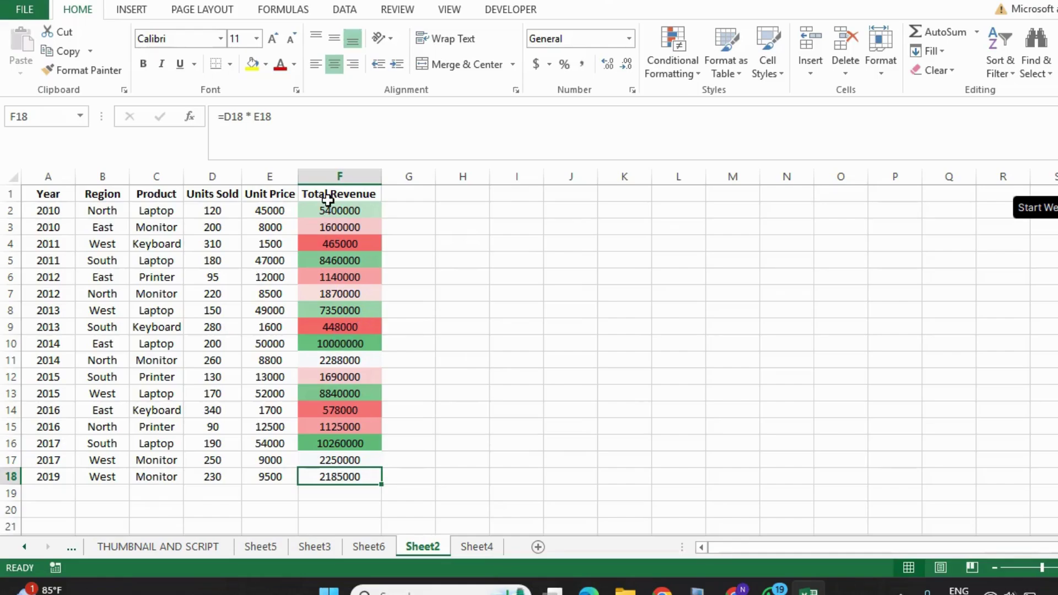
# - Undo the color scale and apply a Quick Analysis icon set to the Total Revenue values in F2:F18
pyautogui.hotkey('ctrl', 'z')
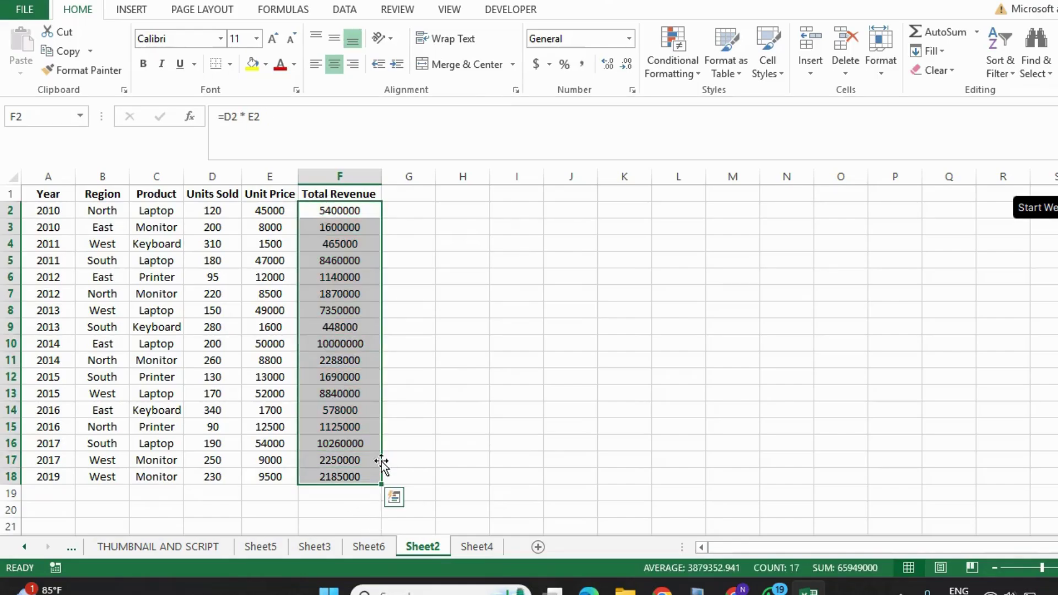
pyautogui.click(393, 499)
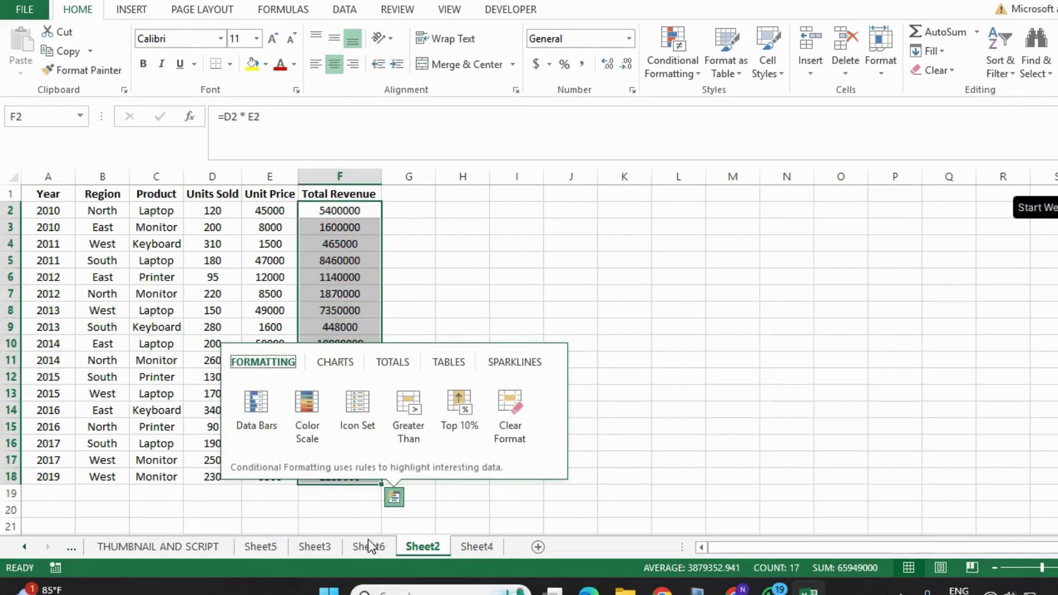
pyautogui.click(367, 410)
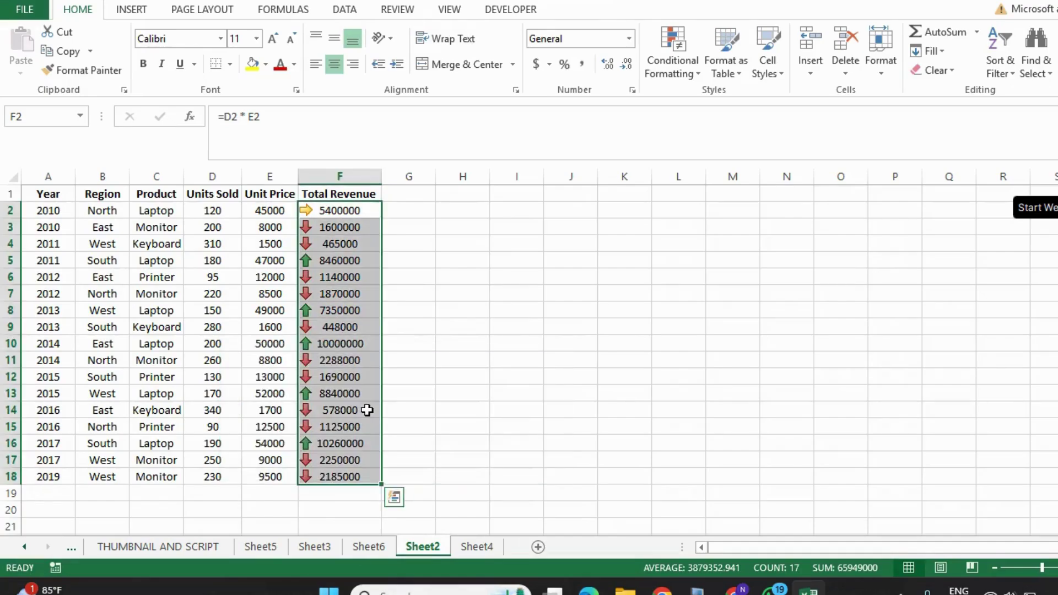
pyautogui.click(469, 367)
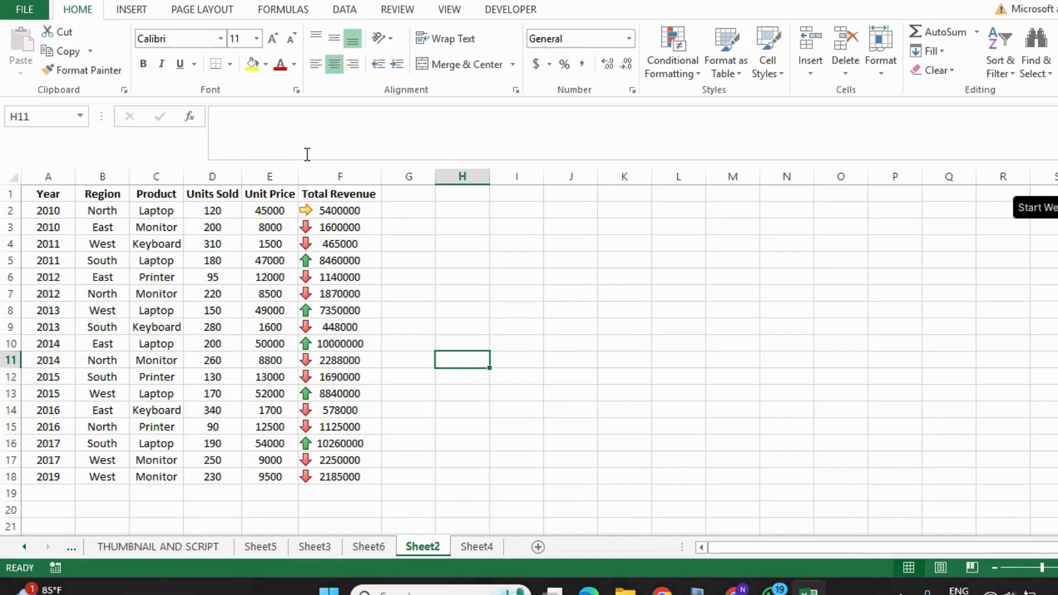
# - Examine row 5 and the other Total Revenue cells with green up arrows: F5, F8, F10, F13 and F16
pyautogui.click(337, 260)
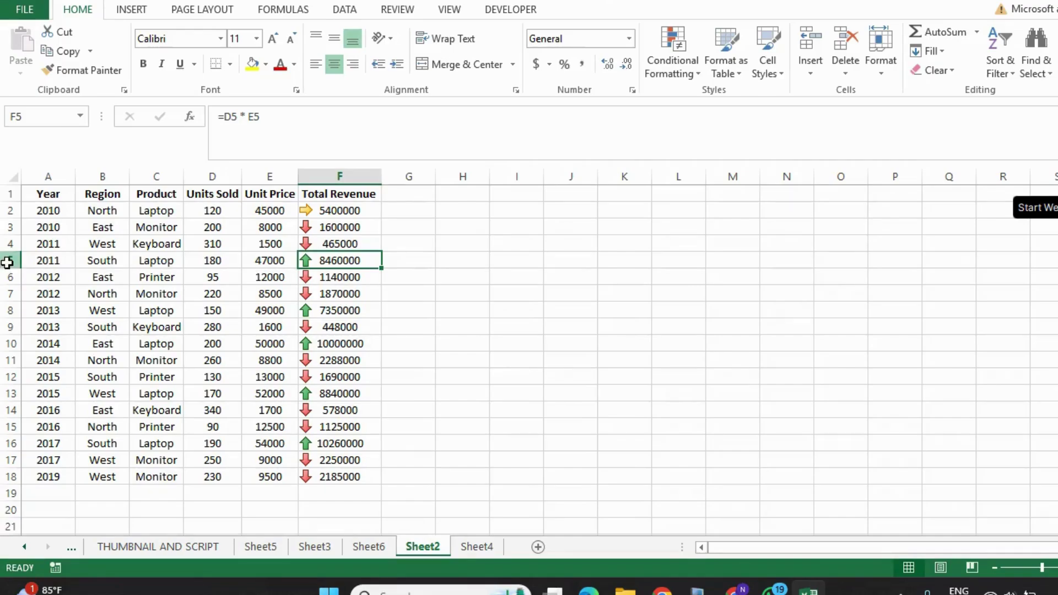
pyautogui.click(6, 263)
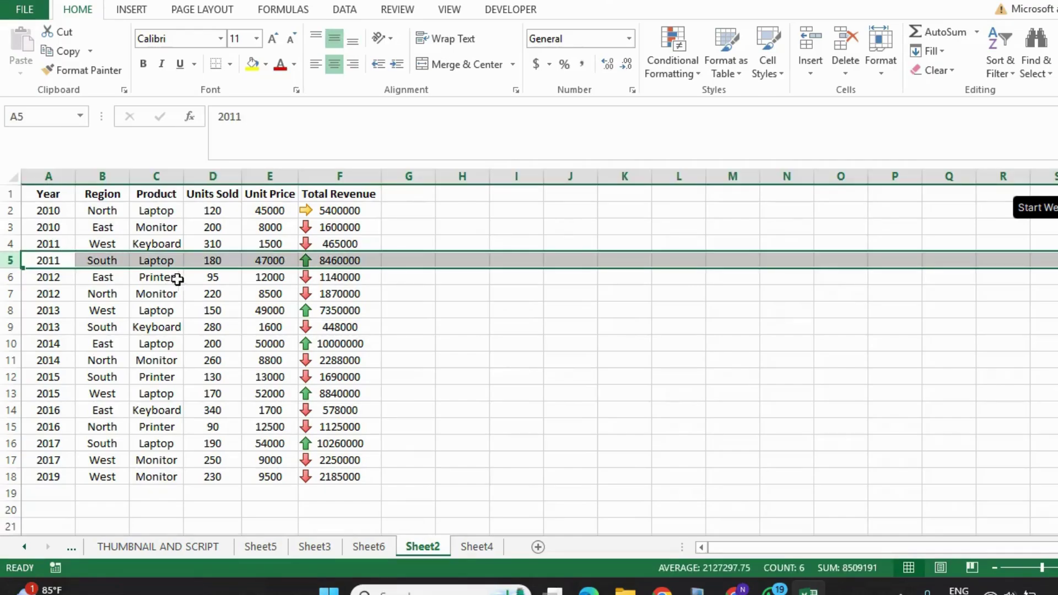
pyautogui.click(318, 257)
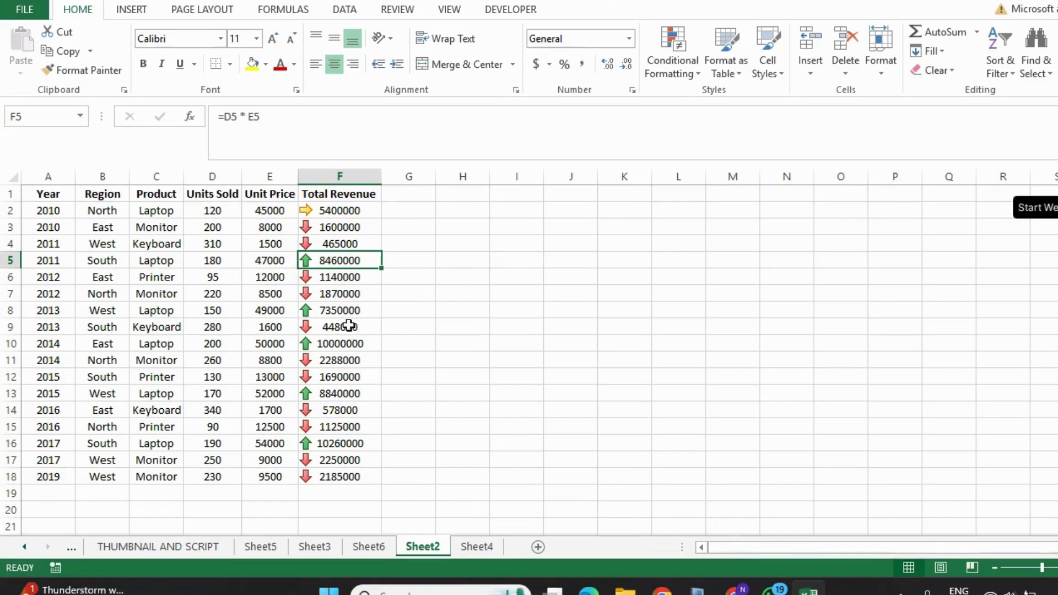
pyautogui.keyDown('ctrl'); pyautogui.click(333, 310); pyautogui.keyUp('ctrl')
pyautogui.keyDown('ctrl'); pyautogui.click(352, 344); pyautogui.keyUp('ctrl')
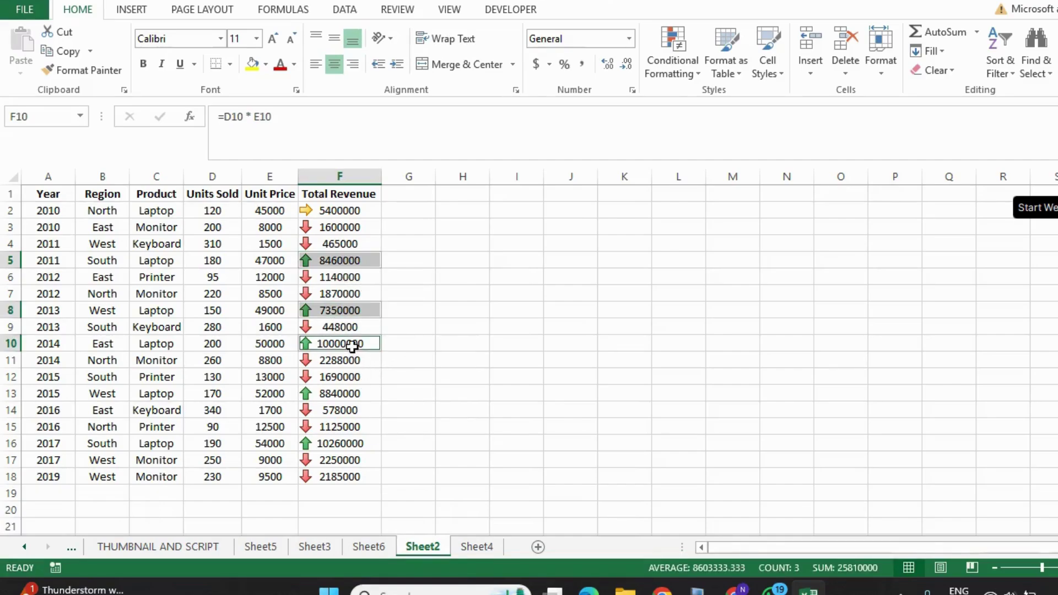
pyautogui.keyDown('ctrl'); pyautogui.click(356, 393); pyautogui.keyUp('ctrl')
pyautogui.keyDown('ctrl'); pyautogui.click(349, 442); pyautogui.keyUp('ctrl')
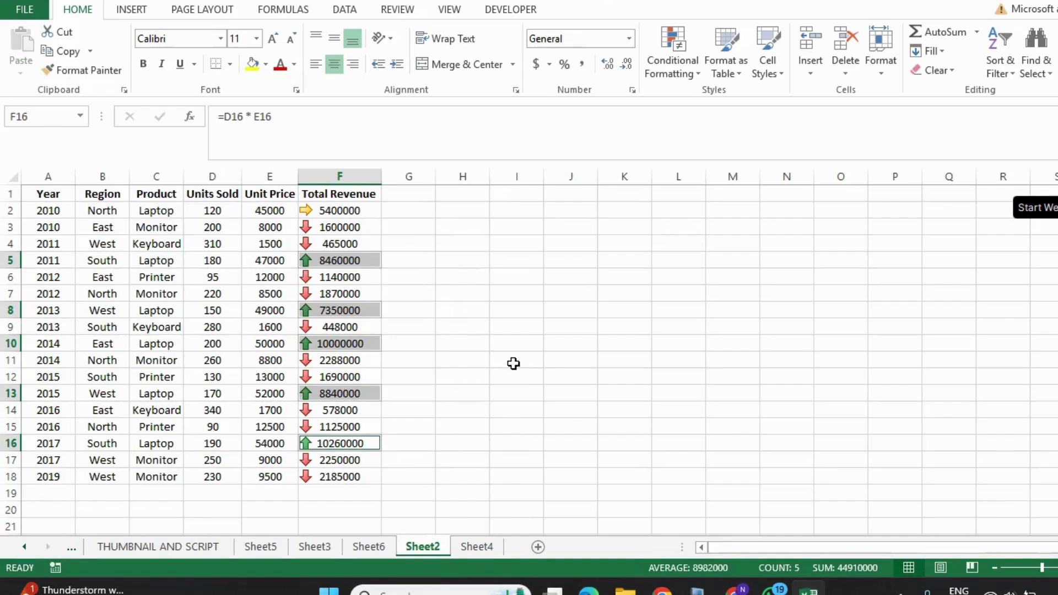
pyautogui.click(583, 207)
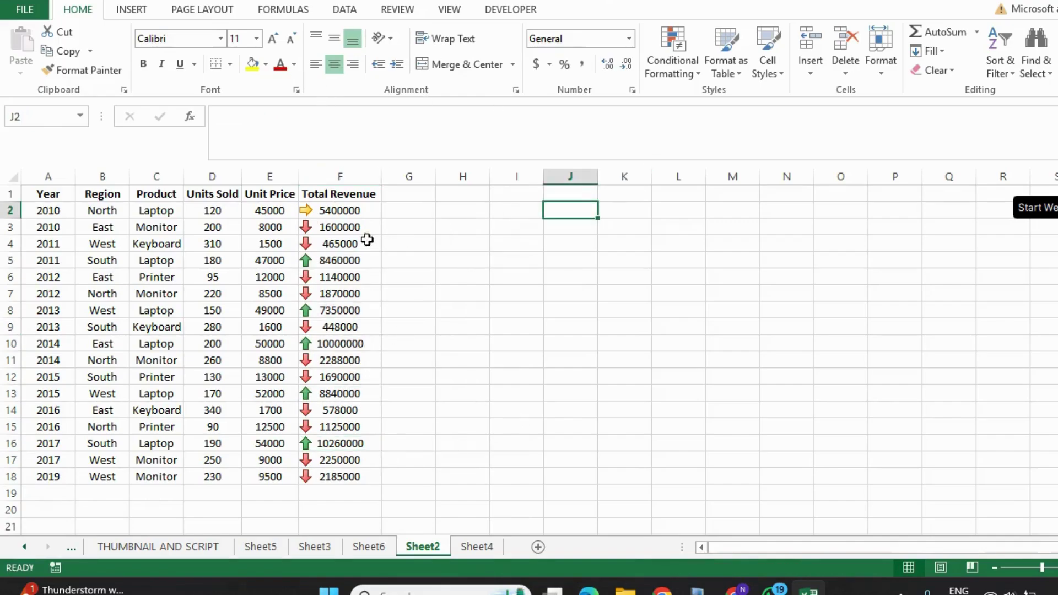
# - Examine all the Total Revenue cells with red down arrows, from F3 through F18, and the yellow-arrow cell F2
pyautogui.click(358, 229)
pyautogui.moveTo(361, 238); pyautogui.dragTo(365, 246)
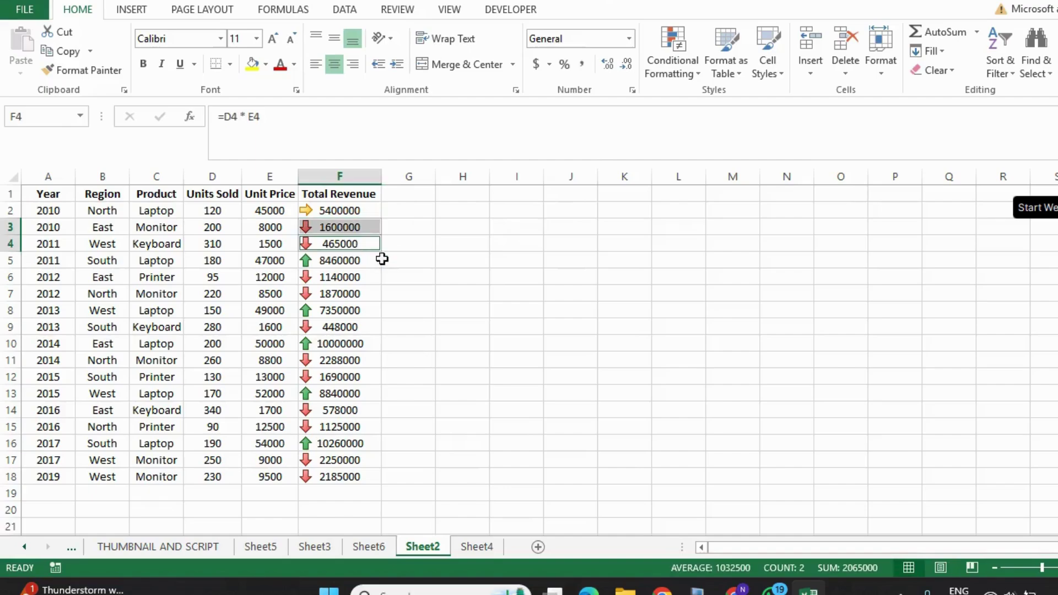
pyautogui.keyDown('ctrl'); pyautogui.click(333, 276); pyautogui.keyUp('ctrl')
pyautogui.keyDown('ctrl'); pyautogui.click(331, 294); pyautogui.keyUp('ctrl')
pyautogui.keyDown('ctrl'); pyautogui.click(334, 330); pyautogui.keyUp('ctrl')
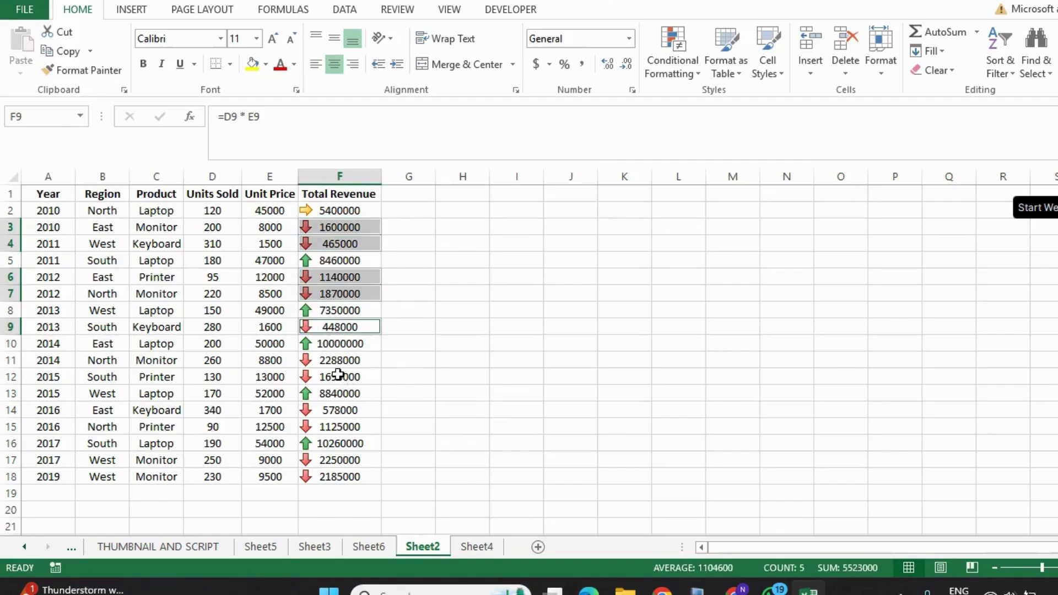
pyautogui.keyDown('ctrl'); pyautogui.click(338, 362); pyautogui.keyUp('ctrl')
pyautogui.keyDown('ctrl'); pyautogui.click(339, 379); pyautogui.keyUp('ctrl')
pyautogui.keyDown('ctrl'); pyautogui.click(331, 410); pyautogui.keyUp('ctrl')
pyautogui.keyDown('ctrl'); pyautogui.click(329, 428); pyautogui.keyUp('ctrl')
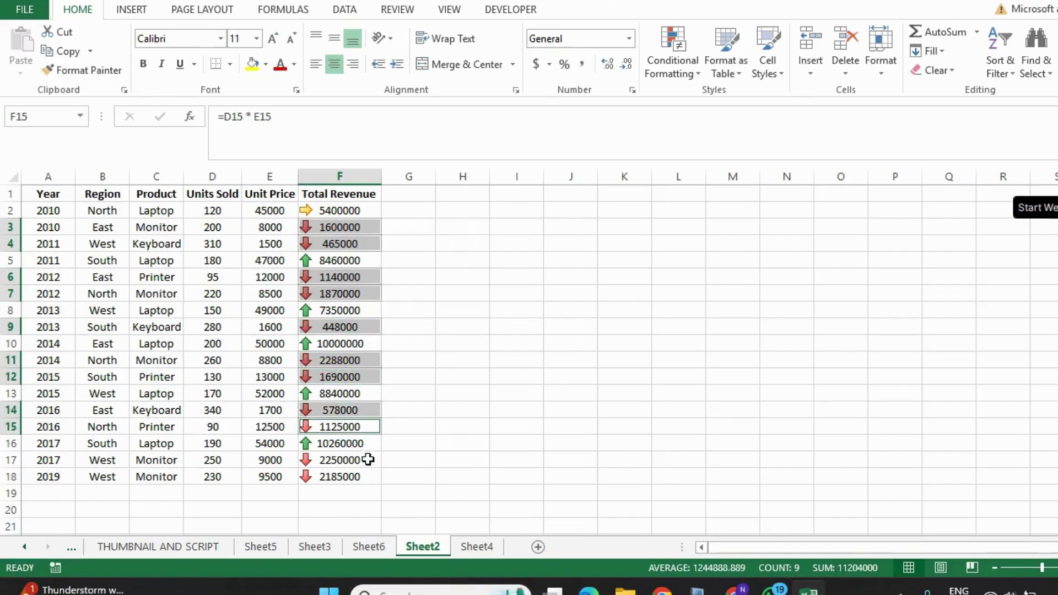
pyautogui.keyDown('ctrl'); pyautogui.click(347, 462); pyautogui.keyUp('ctrl')
pyautogui.moveTo(347, 463); pyautogui.dragTo(346, 477)
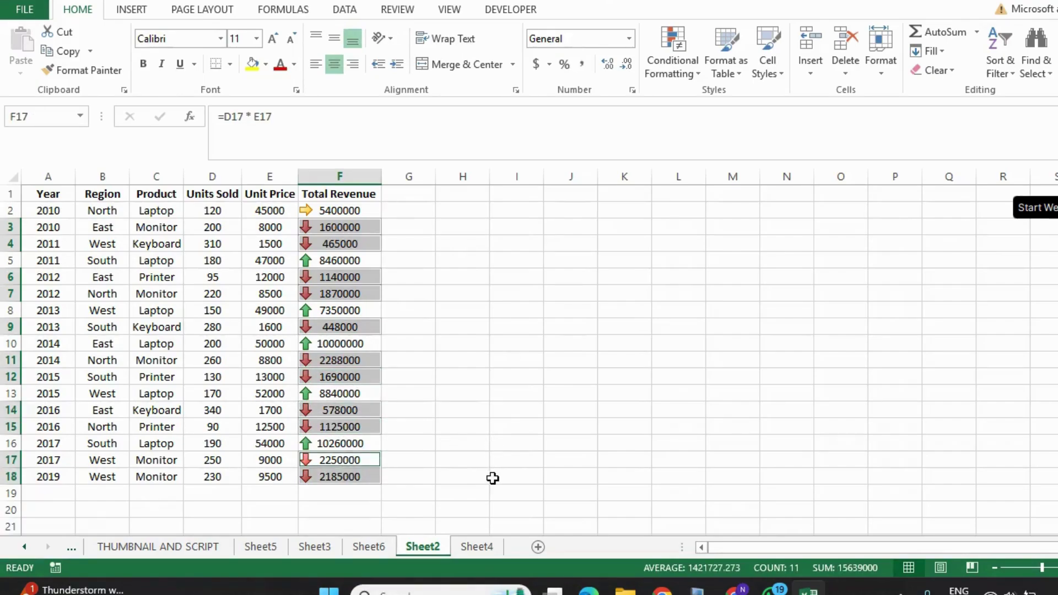
pyautogui.click(359, 211)
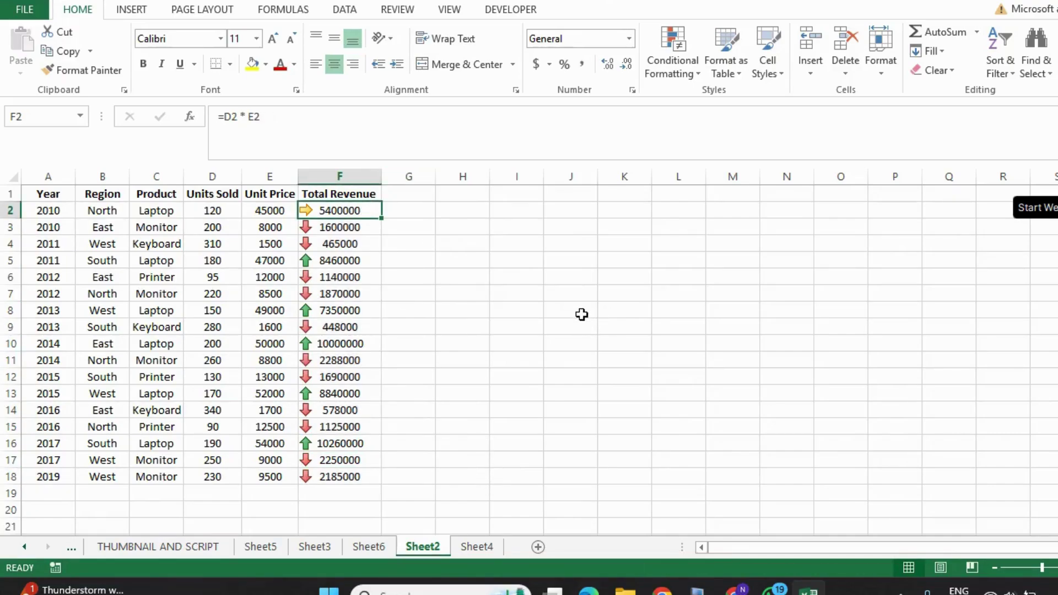
# - Undo the icon set and start a Quick Analysis Greater Than rule for F2:F18, previewing Green Fill with Dark Green Text
pyautogui.hotkey('ctrl', 'z')
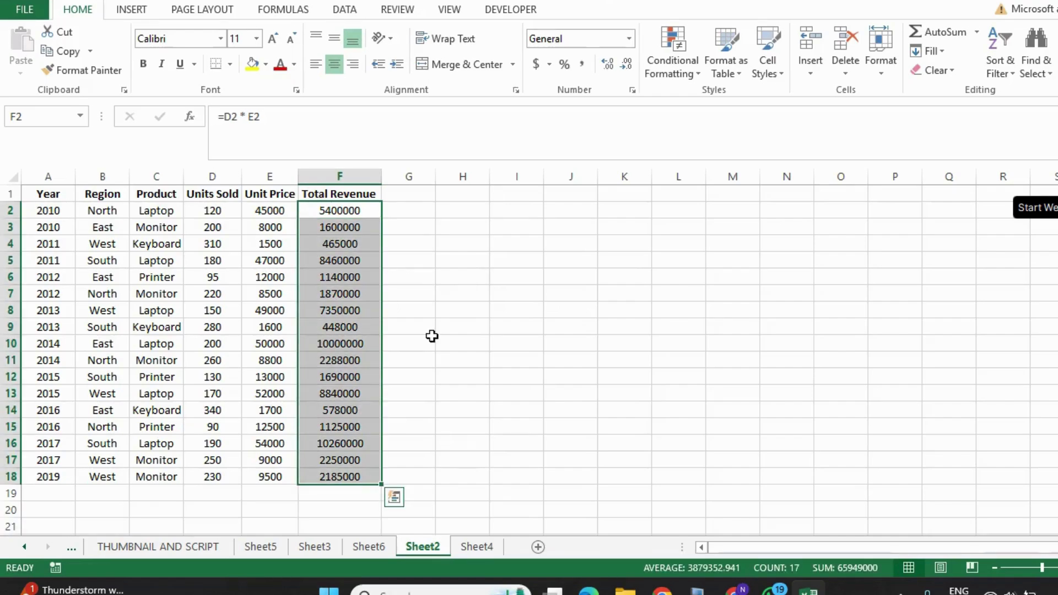
pyautogui.click(394, 497)
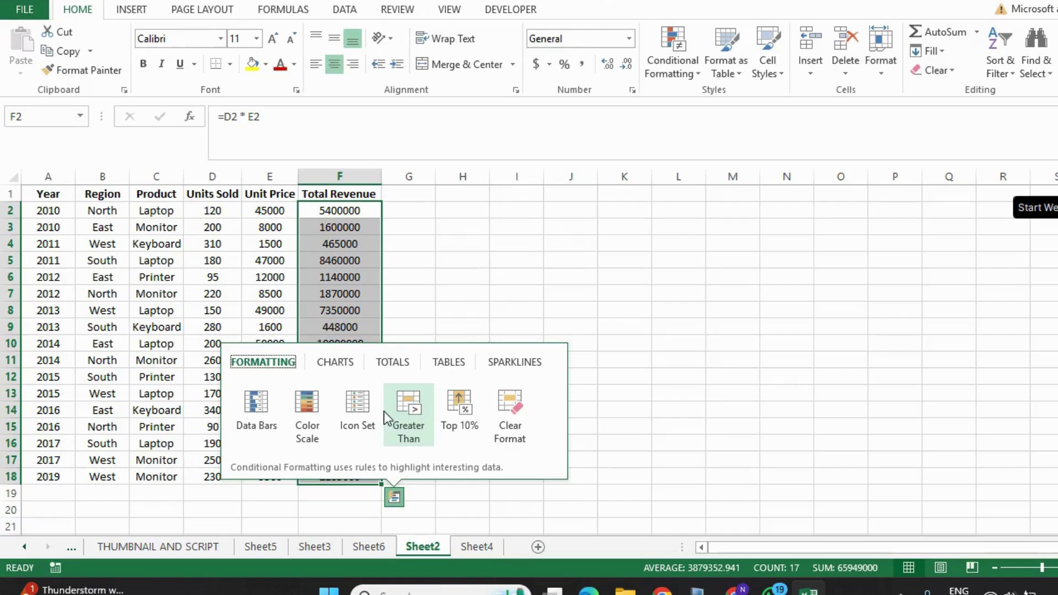
pyautogui.click(417, 400)
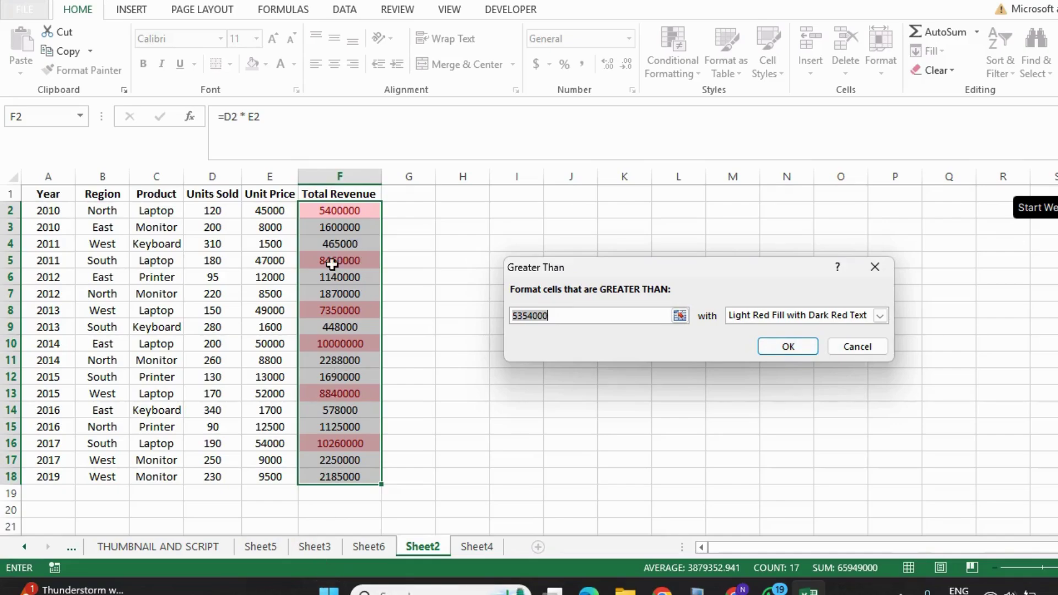
pyautogui.click(880, 315)
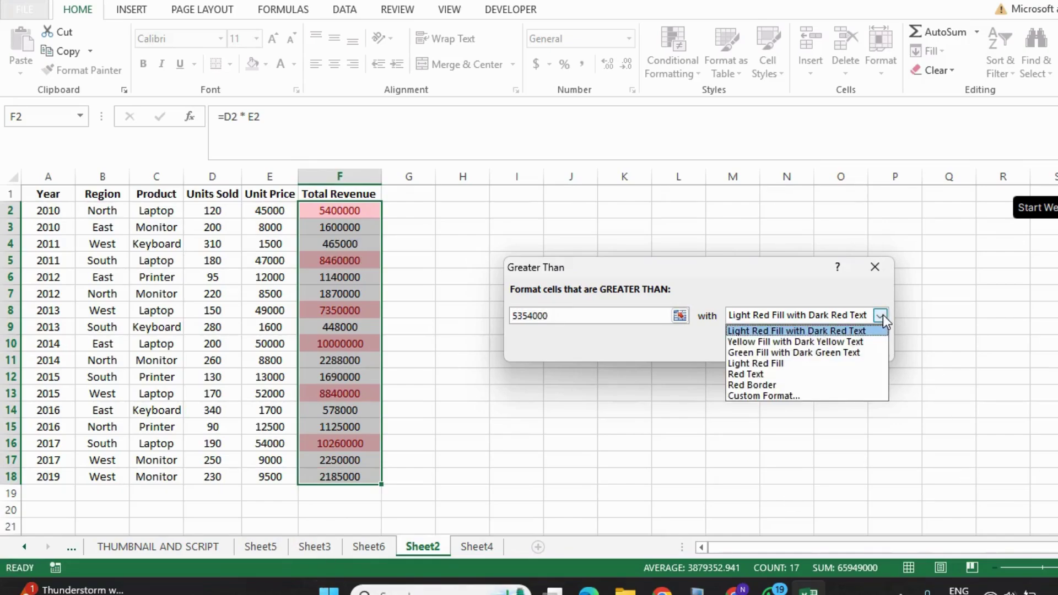
pyautogui.click(831, 350)
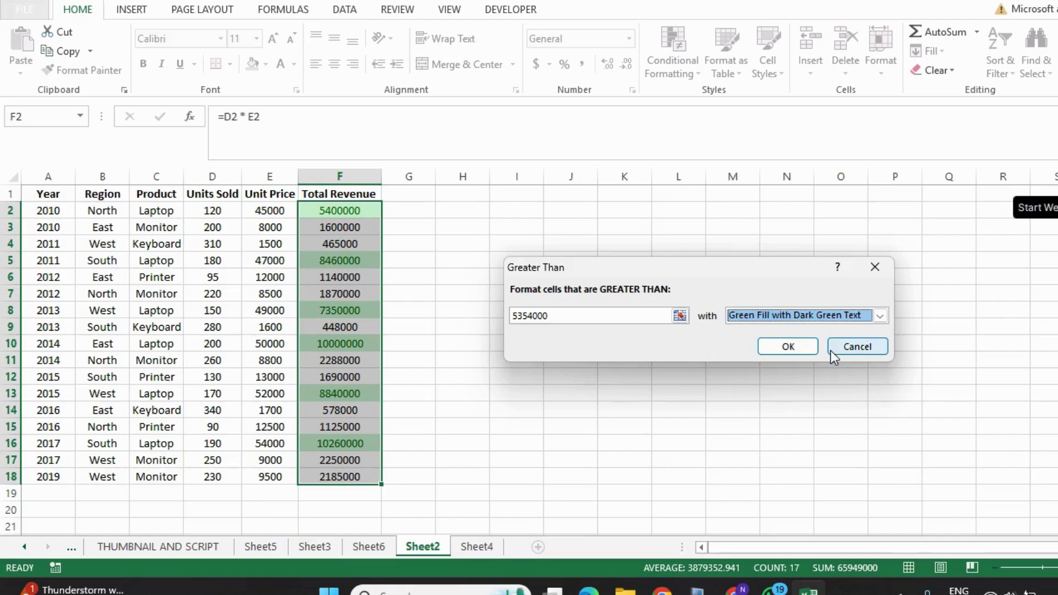
# - Preview the Greater Than rule with Red Text, and with Light Red Fill with Dark Red Text
pyautogui.click(880, 318)
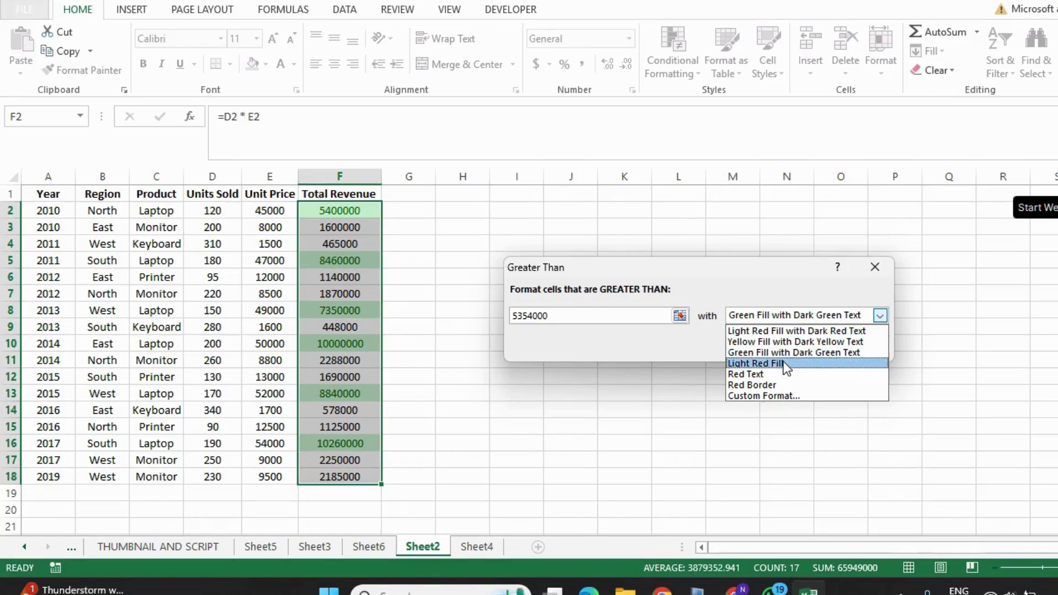
pyautogui.click(777, 378)
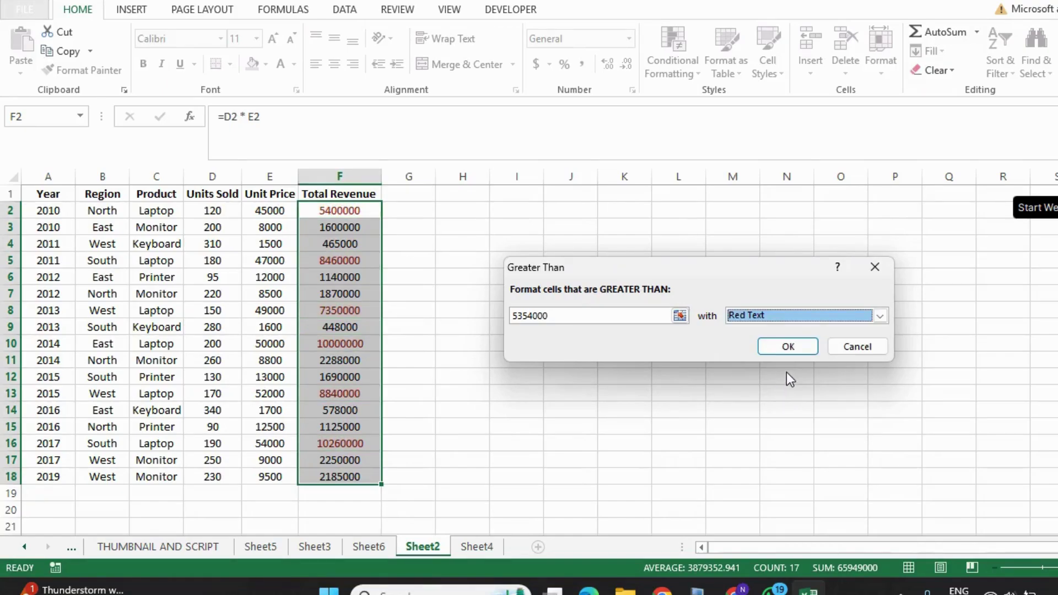
pyautogui.click(880, 315)
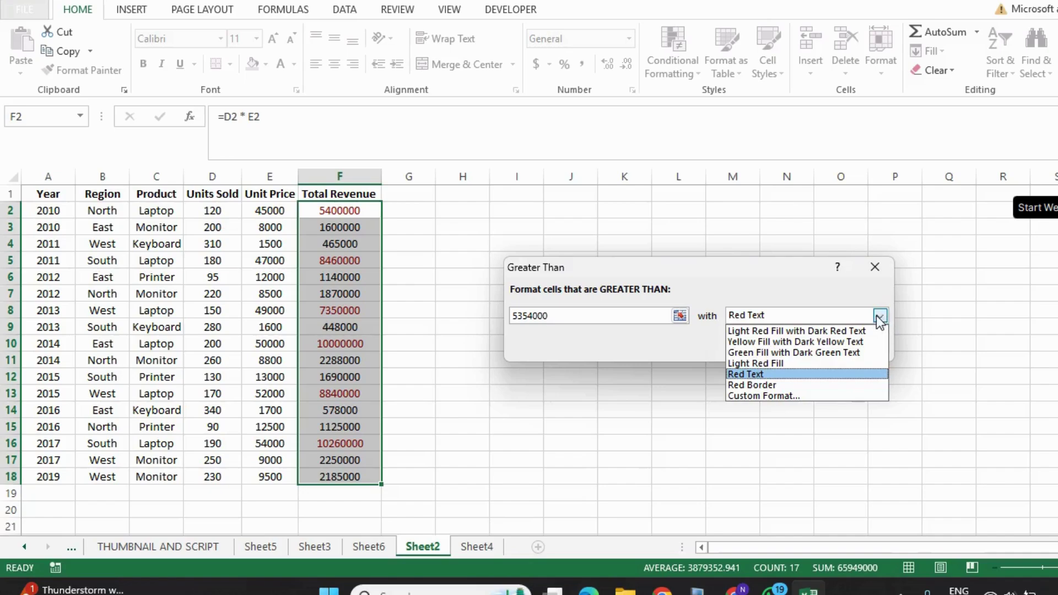
pyautogui.click(843, 332)
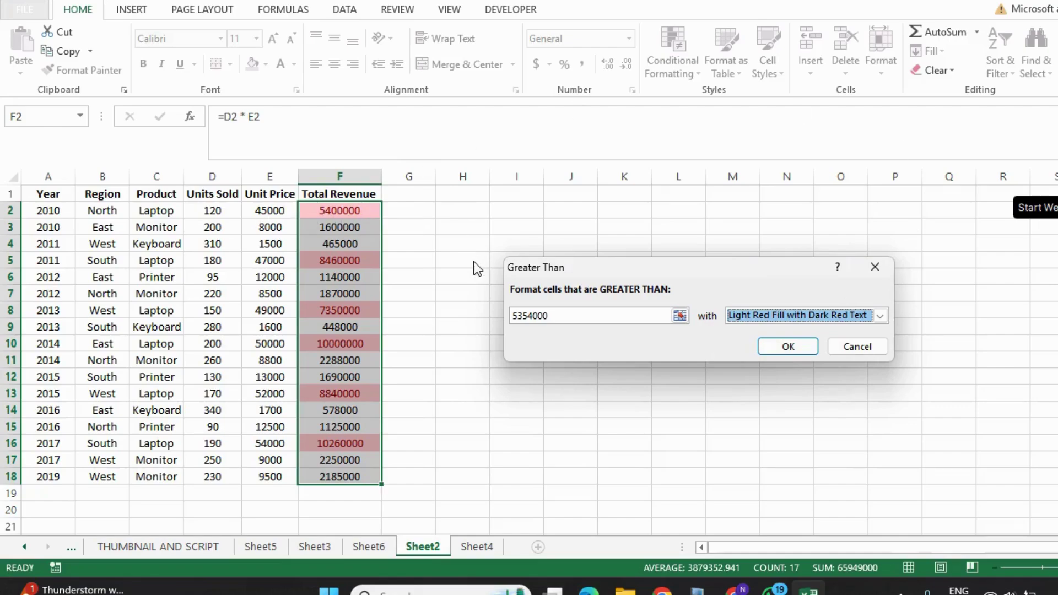
# - Apply the Greater Than 5354000 rule to the Total Revenue values with the Red Border format
pyautogui.click(880, 316)
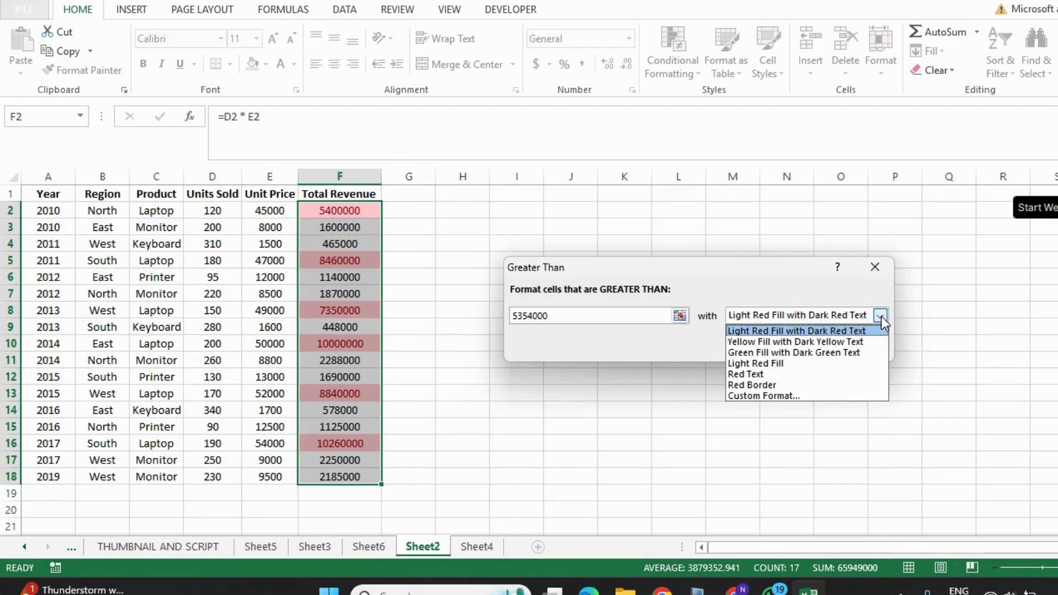
pyautogui.click(788, 385)
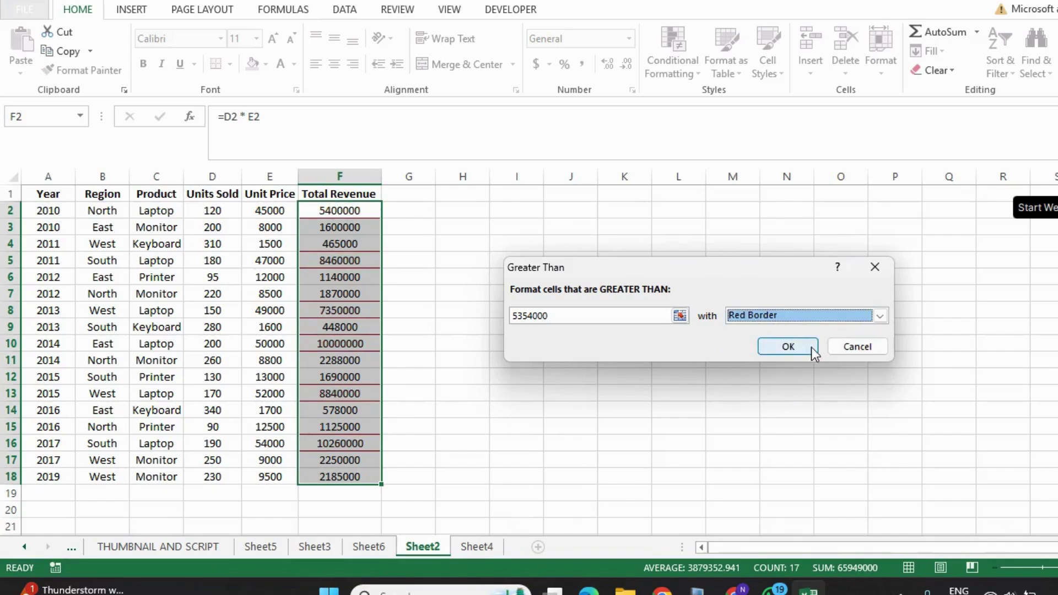
pyautogui.click(792, 347)
pyautogui.click(426, 262)
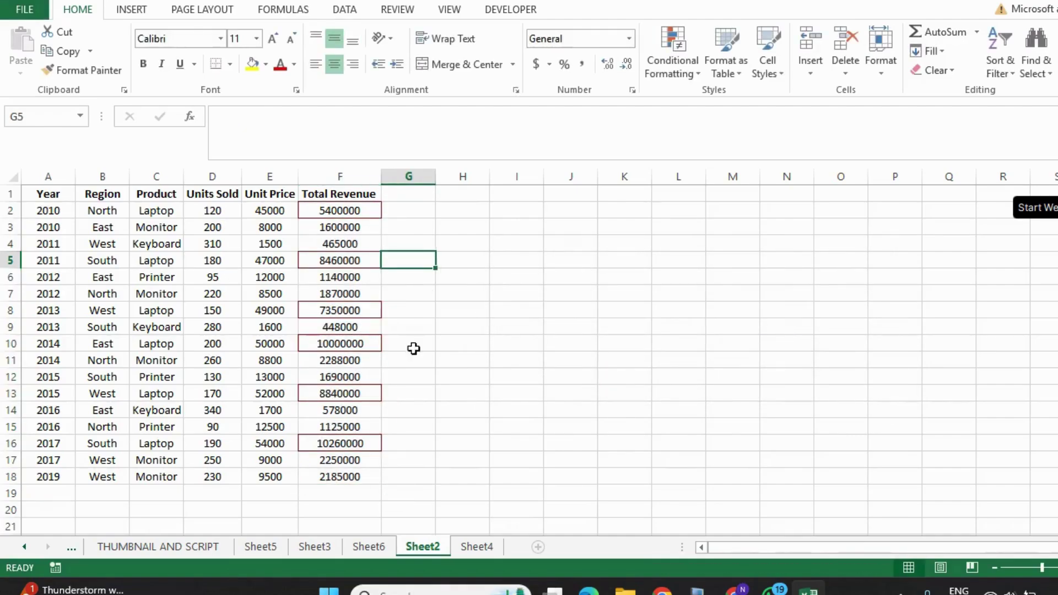
# - Inspect the red-bordered Total Revenue cells F2, F5, F8 and F10 and the matching product in C10
pyautogui.press('Left')
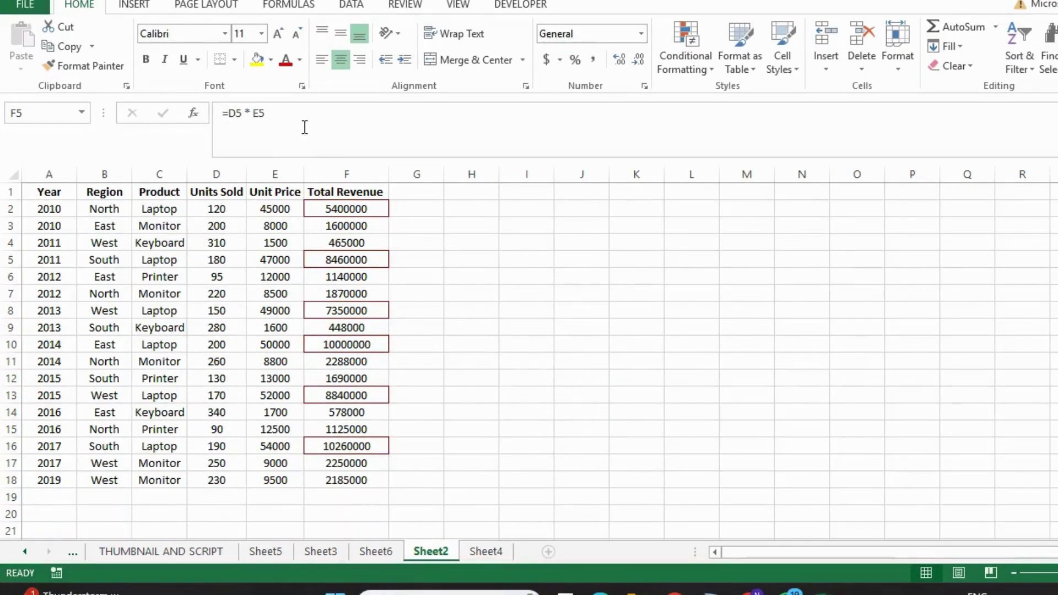
pyautogui.click(346, 293)
pyautogui.click(348, 311)
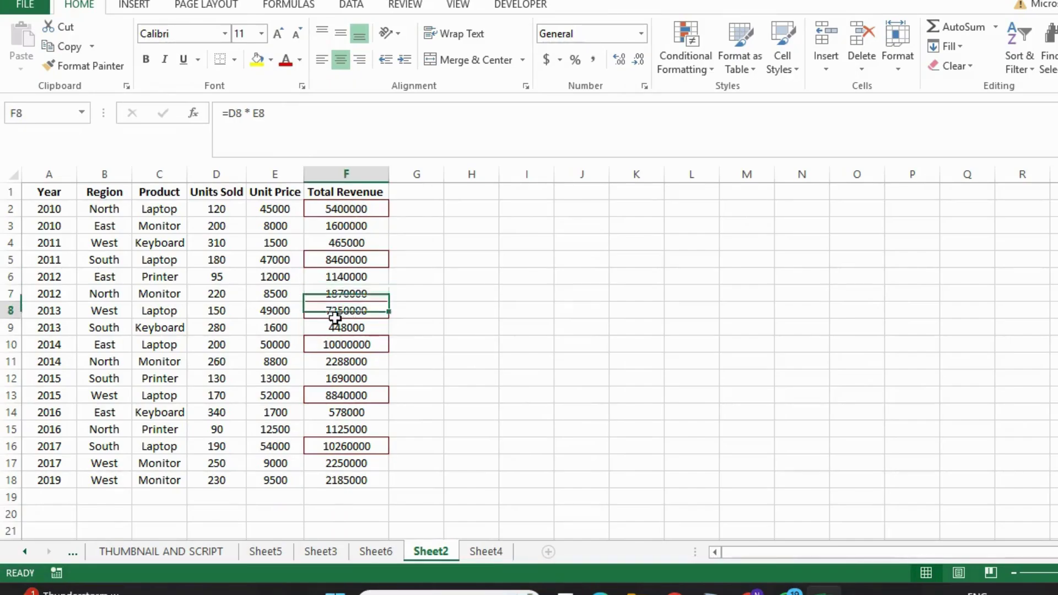
pyautogui.click(359, 345)
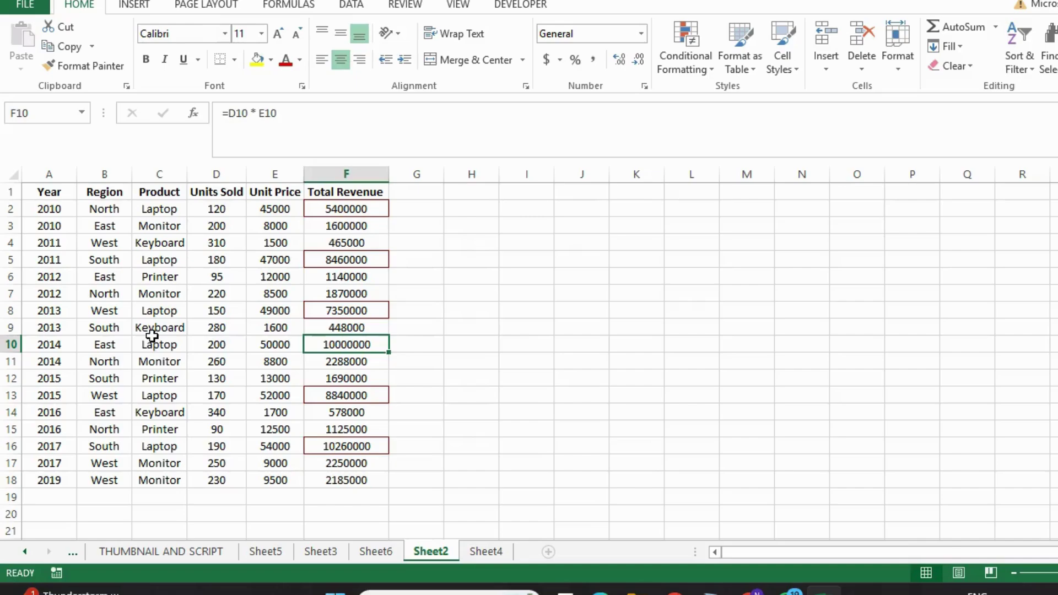
pyautogui.click(155, 343)
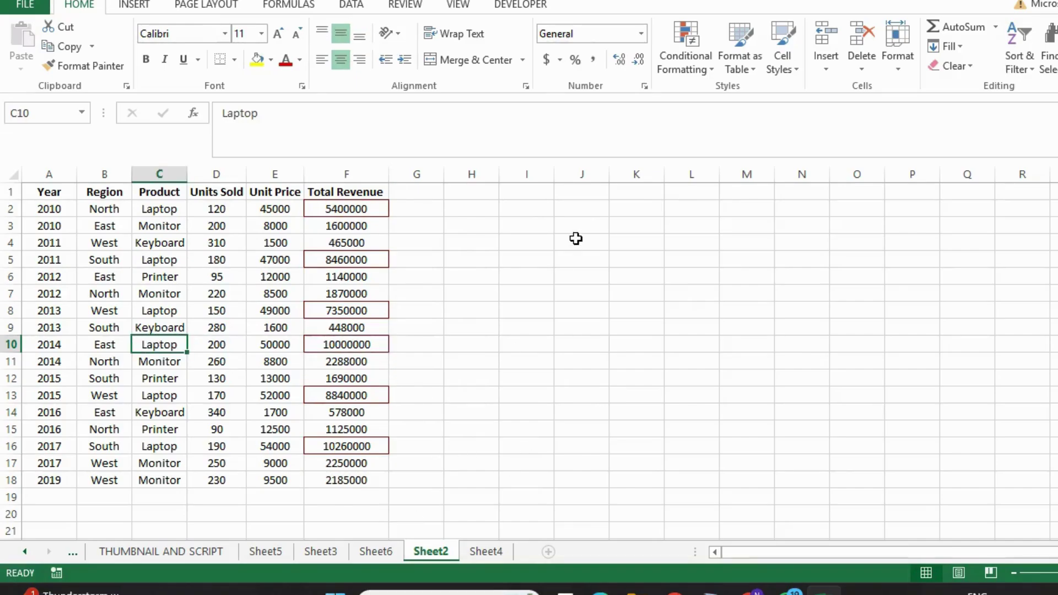
pyautogui.click(368, 209)
pyautogui.click(355, 259)
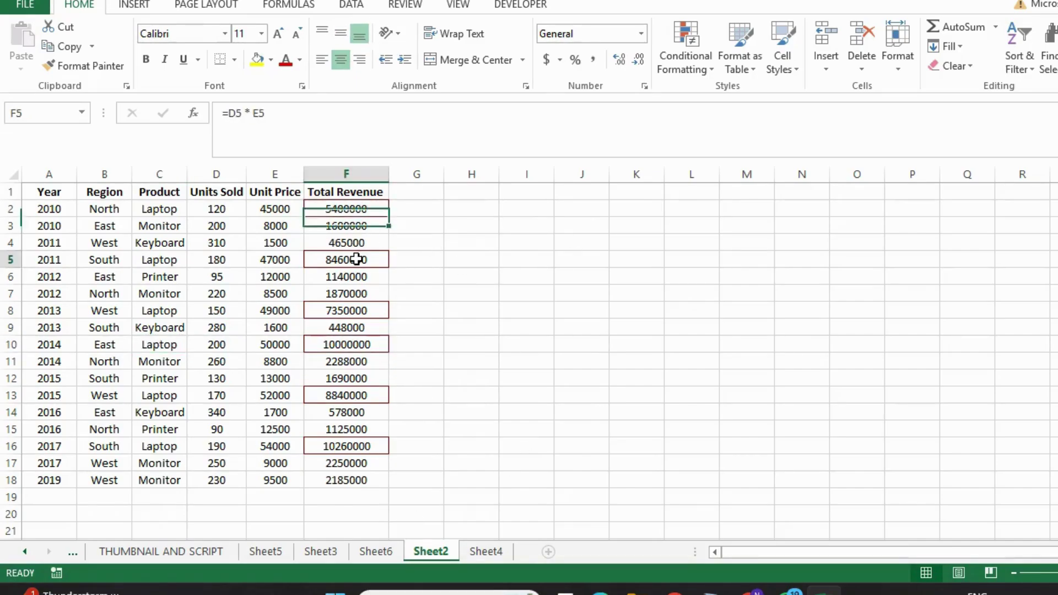
pyautogui.click(360, 310)
pyautogui.click(536, 329)
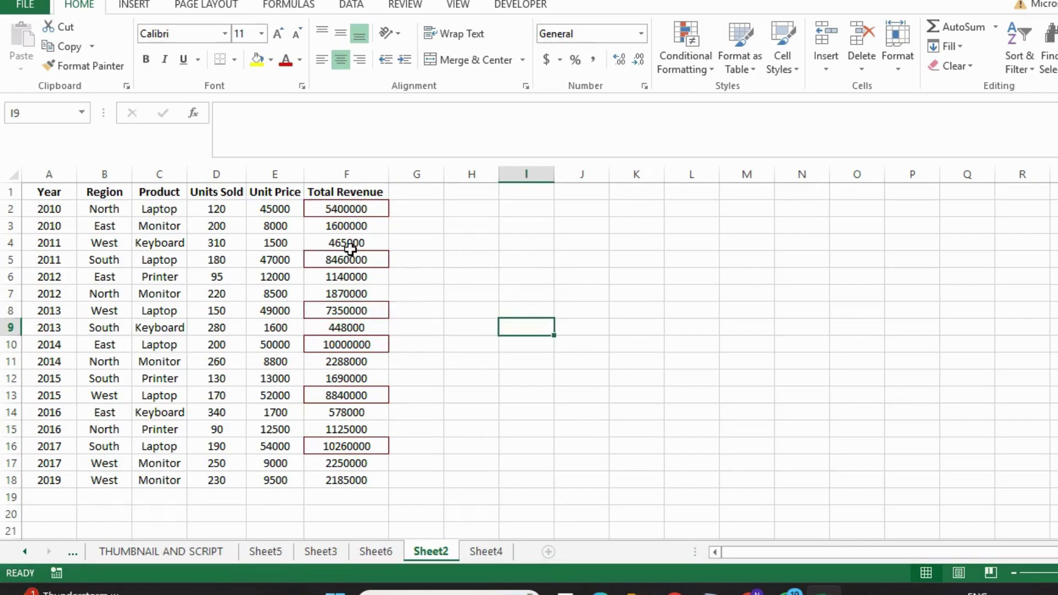
# - Check the products in C2 and C5 against the red-bordered revenue cells F2, F5, F8, F10, F13 and F16
pyautogui.click(169, 210)
pyautogui.click(168, 260)
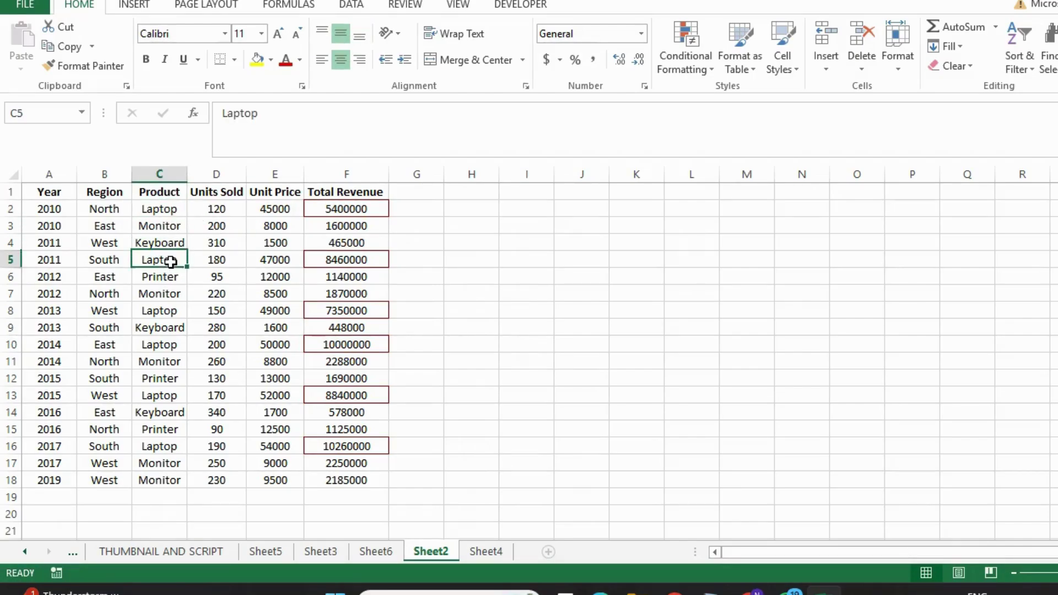
pyautogui.keyDown('ctrl'); pyautogui.click(364, 208); pyautogui.keyUp('ctrl')
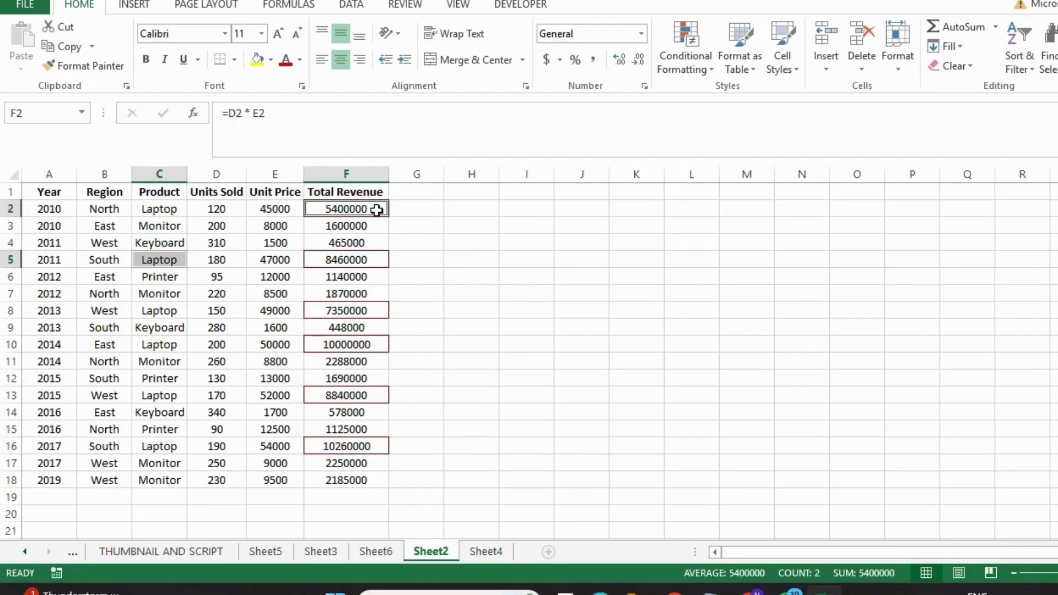
pyautogui.keyDown('ctrl'); pyautogui.click(359, 258); pyautogui.keyUp('ctrl')
pyautogui.keyDown('ctrl'); pyautogui.click(361, 311); pyautogui.keyUp('ctrl')
pyautogui.keyDown('ctrl'); pyautogui.click(361, 344); pyautogui.keyUp('ctrl')
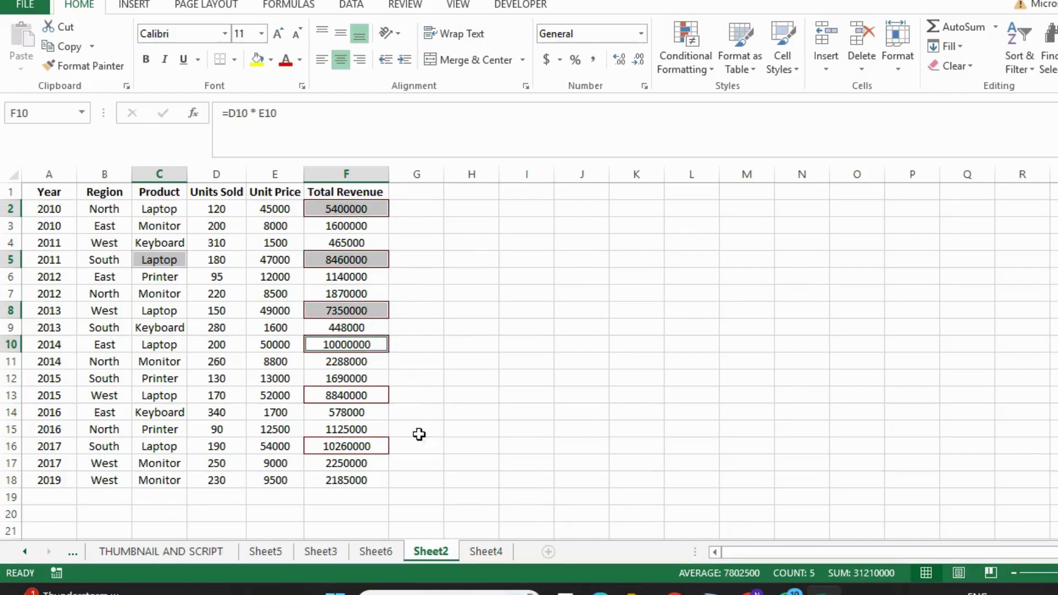
pyautogui.keyDown('ctrl'); pyautogui.click(355, 397); pyautogui.keyUp('ctrl')
pyautogui.keyDown('ctrl'); pyautogui.click(365, 445); pyautogui.keyUp('ctrl')
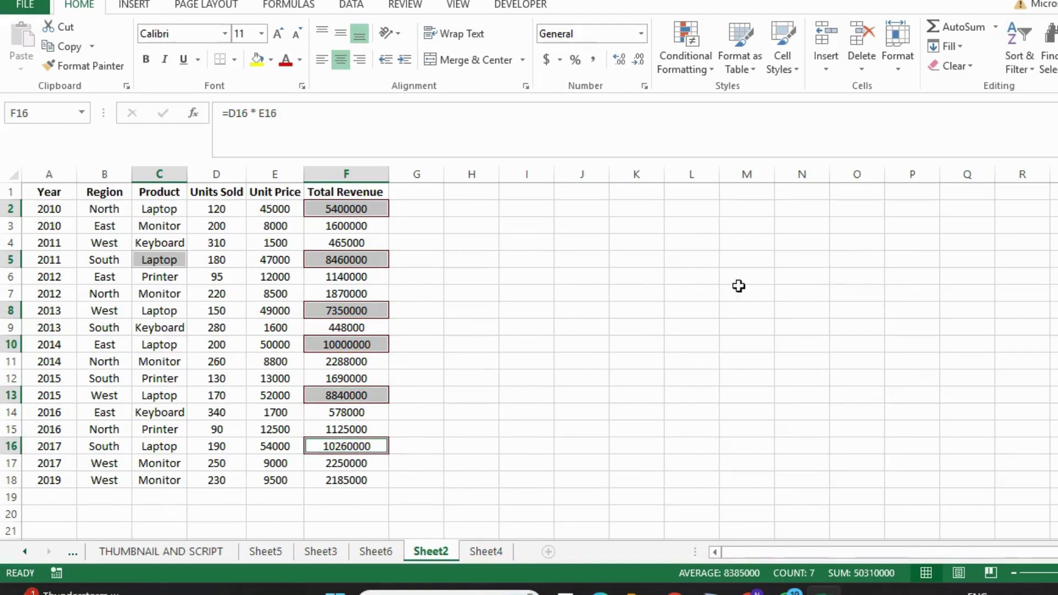
# - Apply an icon set to the Total Revenue values in F2:F18, and clear their conditional formatting
pyautogui.click(462, 305)
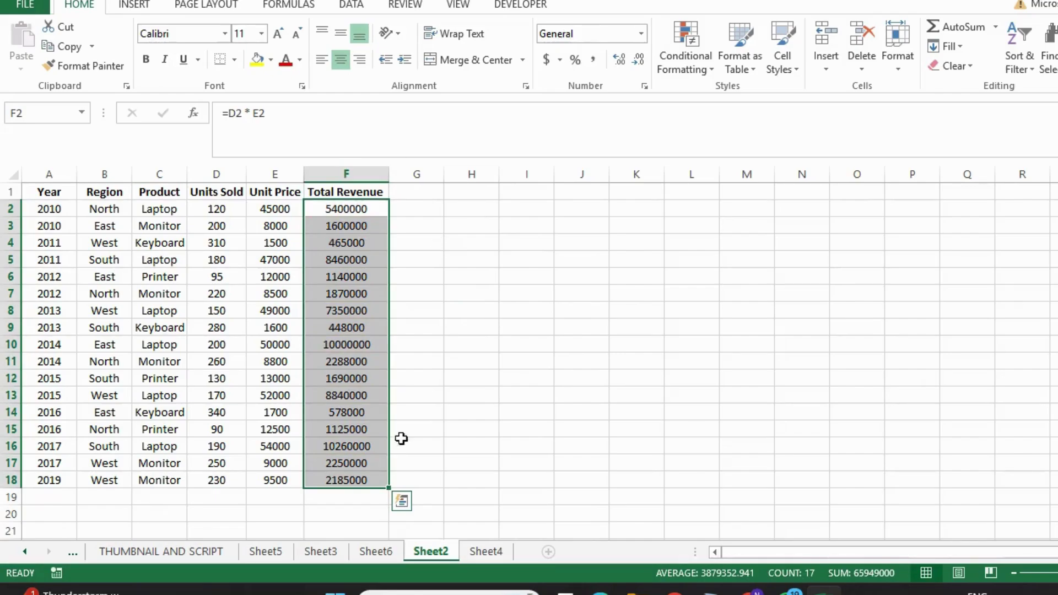
pyautogui.click(406, 507)
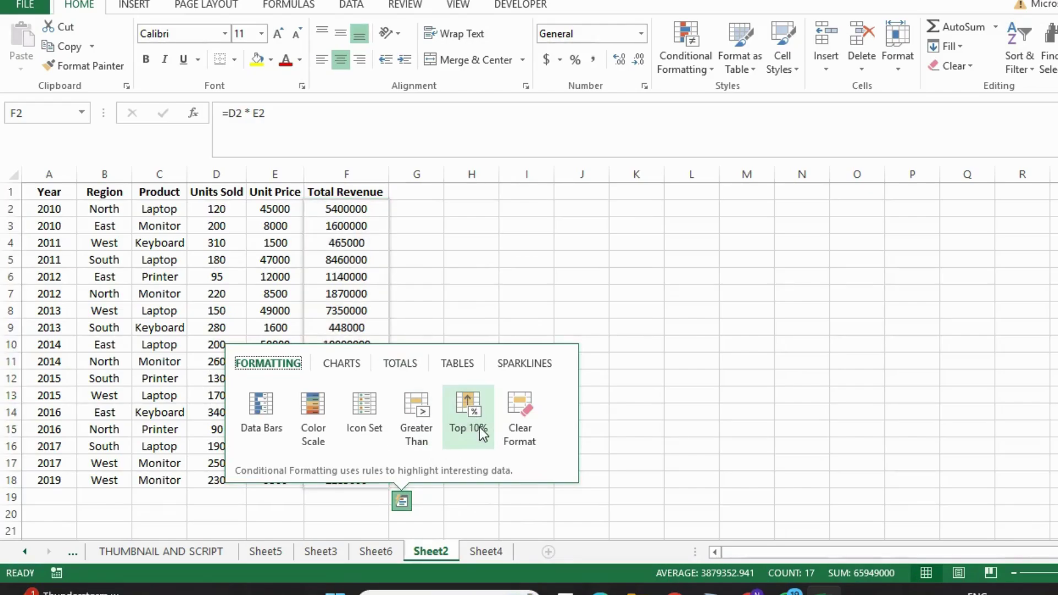
pyautogui.click(368, 407)
pyautogui.click(402, 500)
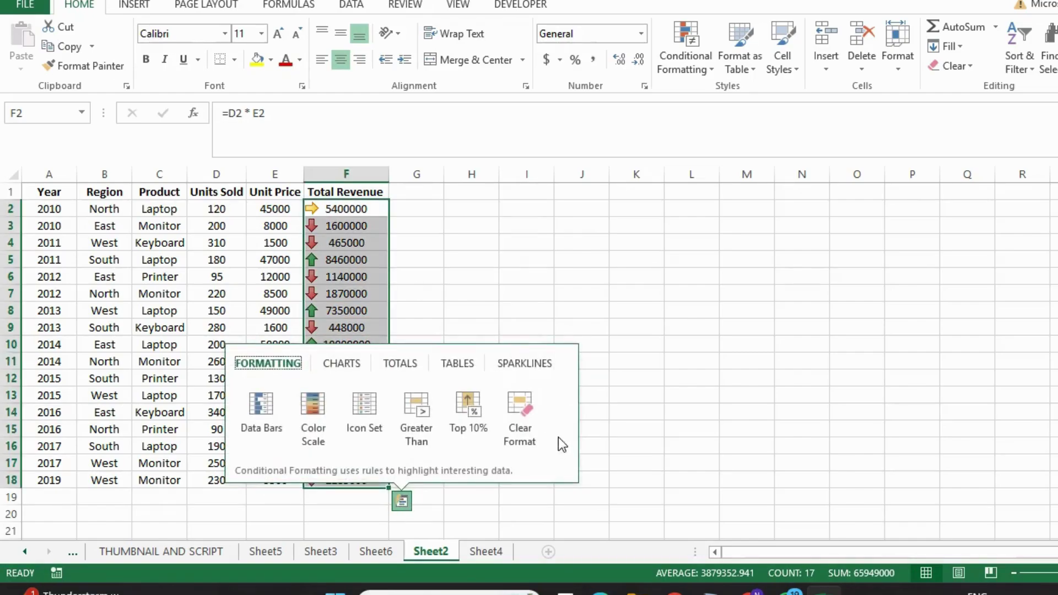
pyautogui.click(520, 418)
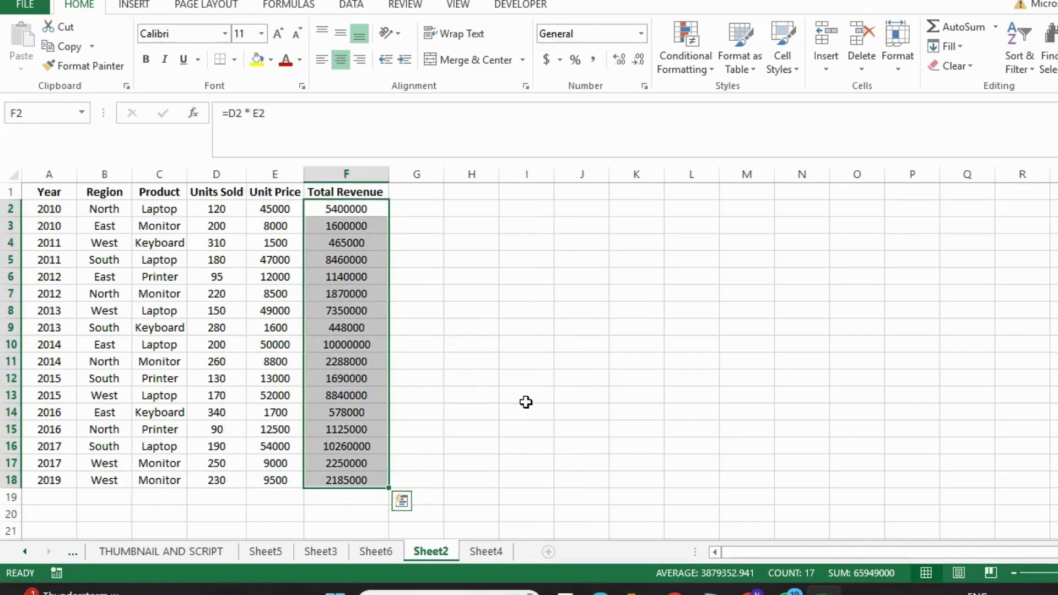
# - Insert a clustered column chart of the selected Total Revenue values using Quick Analysis
pyautogui.click(402, 502)
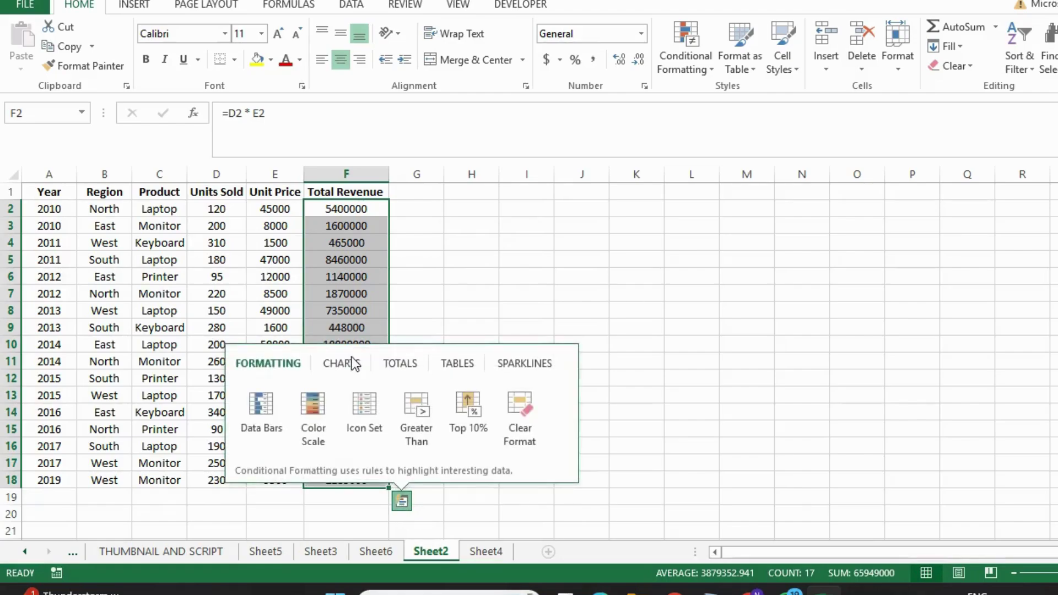
pyautogui.click(354, 366)
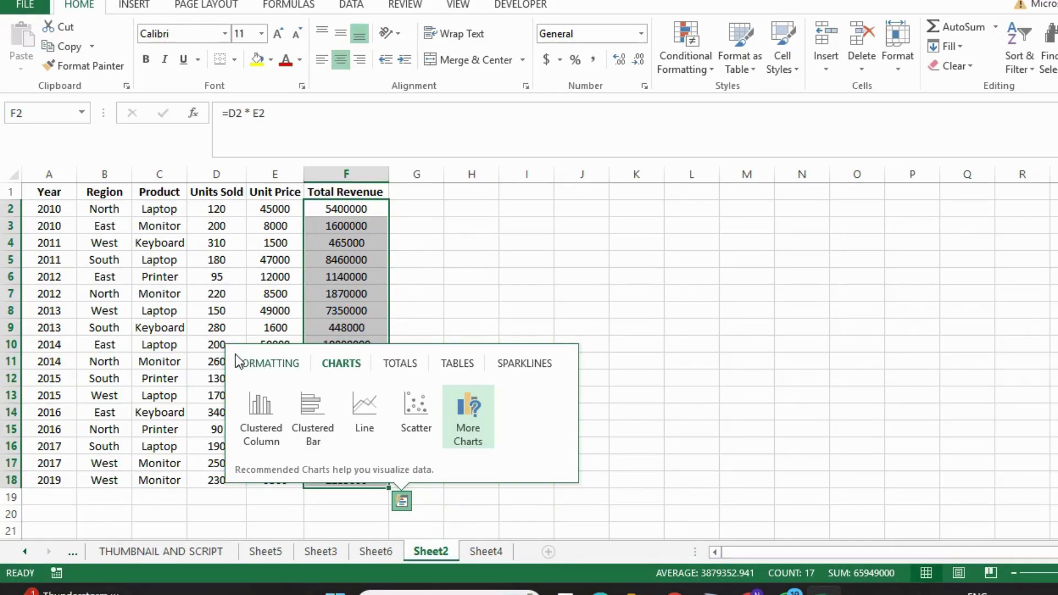
pyautogui.moveTo(262, 420)
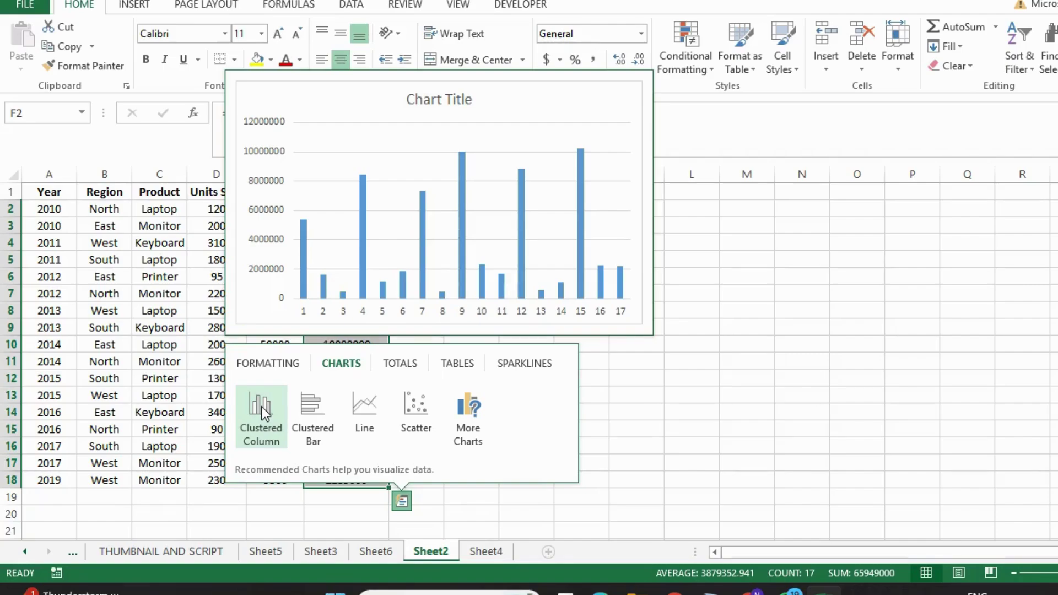
pyautogui.click(262, 412)
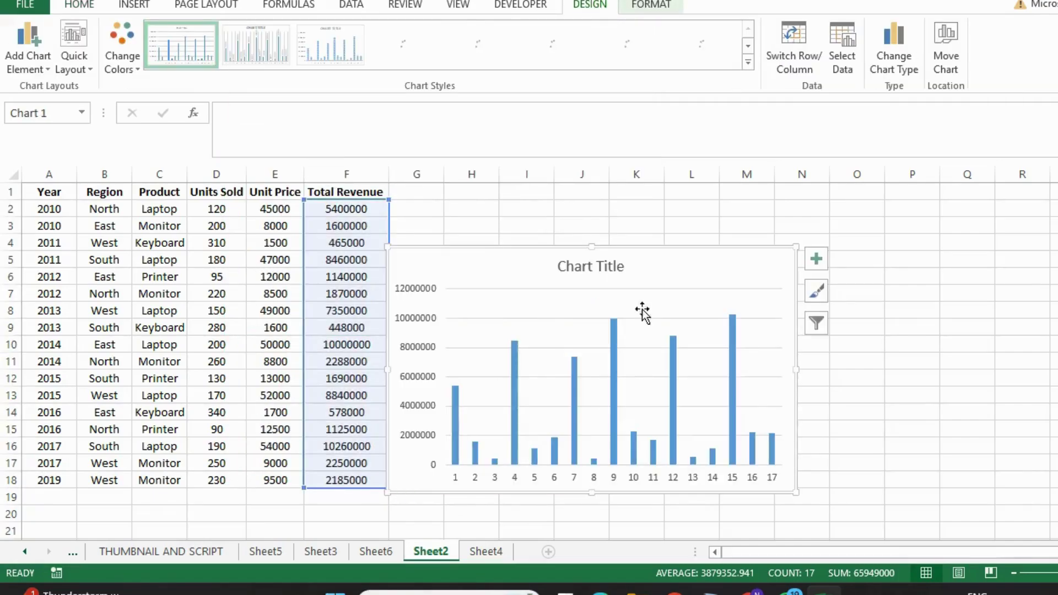
# - Change the column chart's title to ABC
pyautogui.click(604, 265)
pyautogui.doubleClick(604, 265)
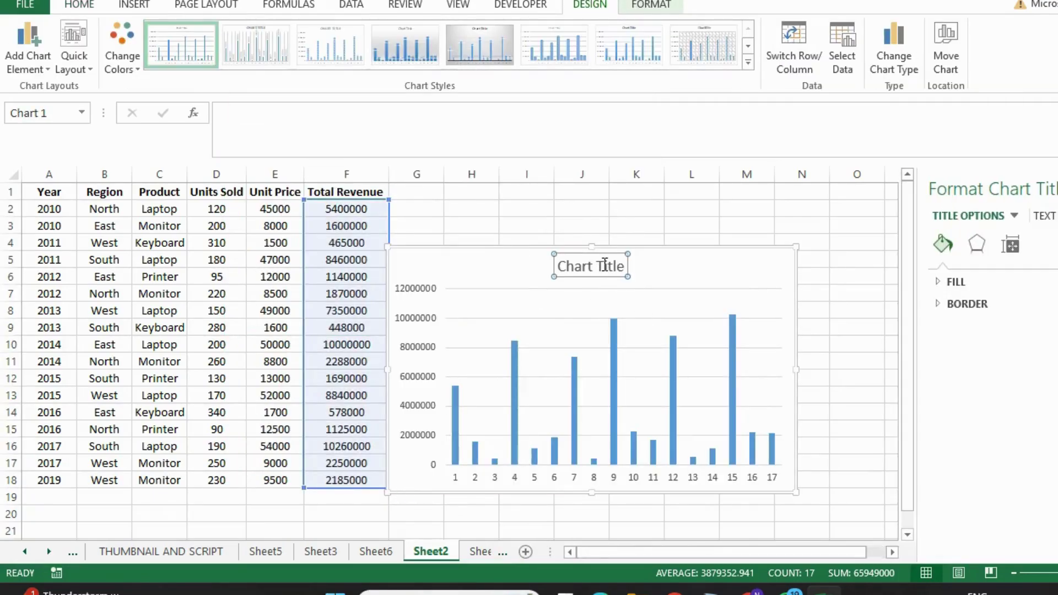
pyautogui.doubleClick(604, 266)
pyautogui.doubleClick(579, 264)
pyautogui.tripleClick(579, 263)
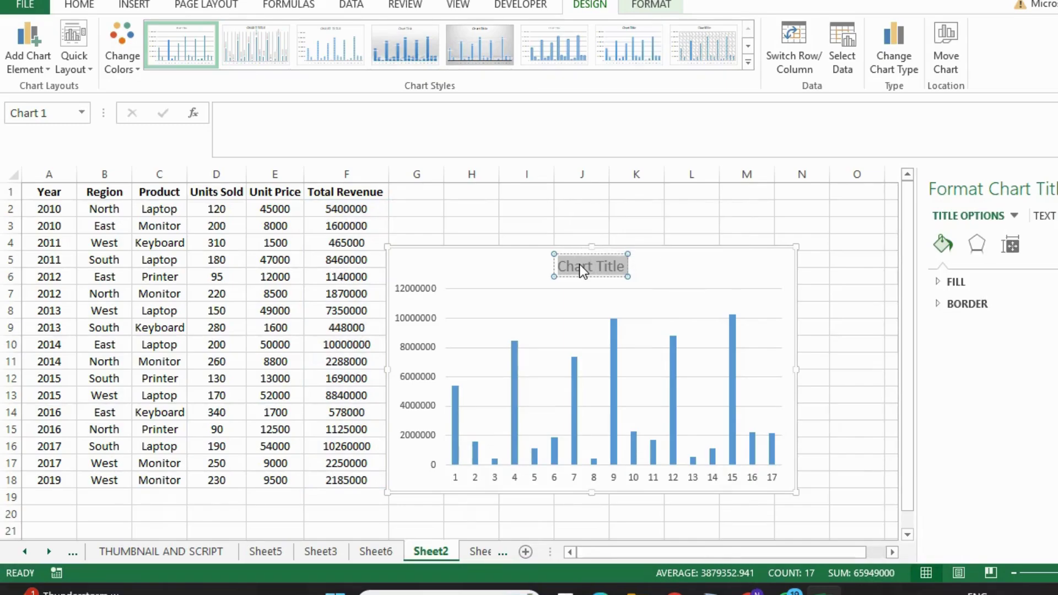
pyautogui.write('ABC')
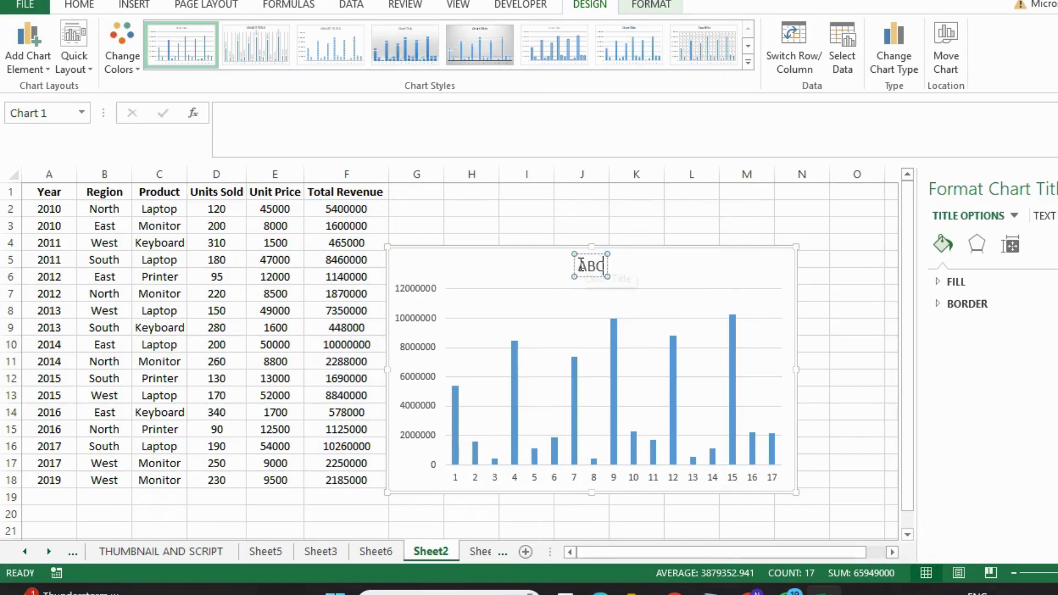
pyautogui.click(677, 282)
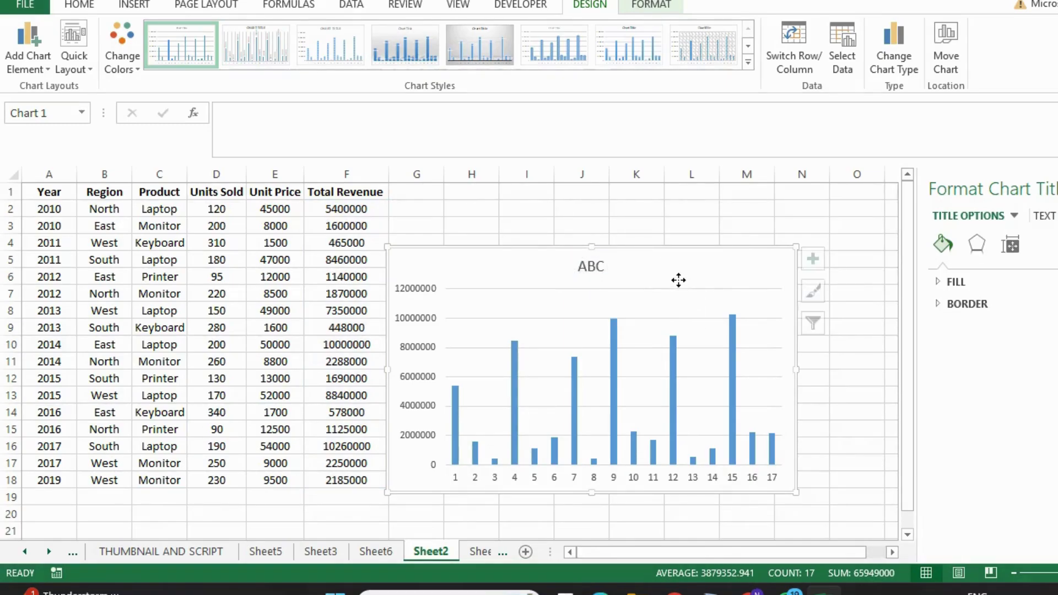
# - Apply the fourth chart style and the black-outline shape style to the ABC column chart
pyautogui.click(567, 49)
pyautogui.click(405, 45)
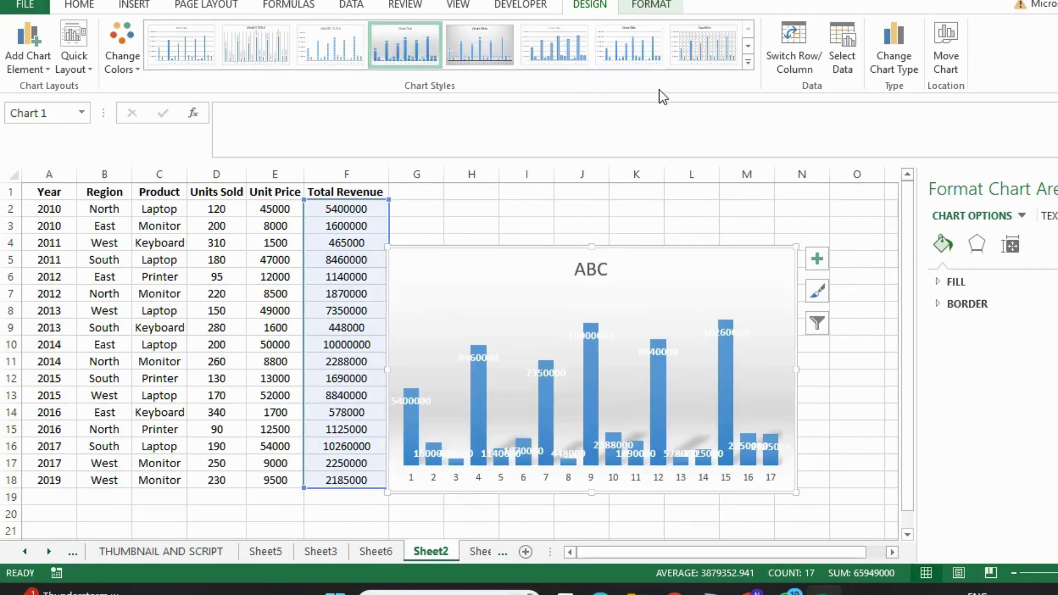
pyautogui.click(650, 6)
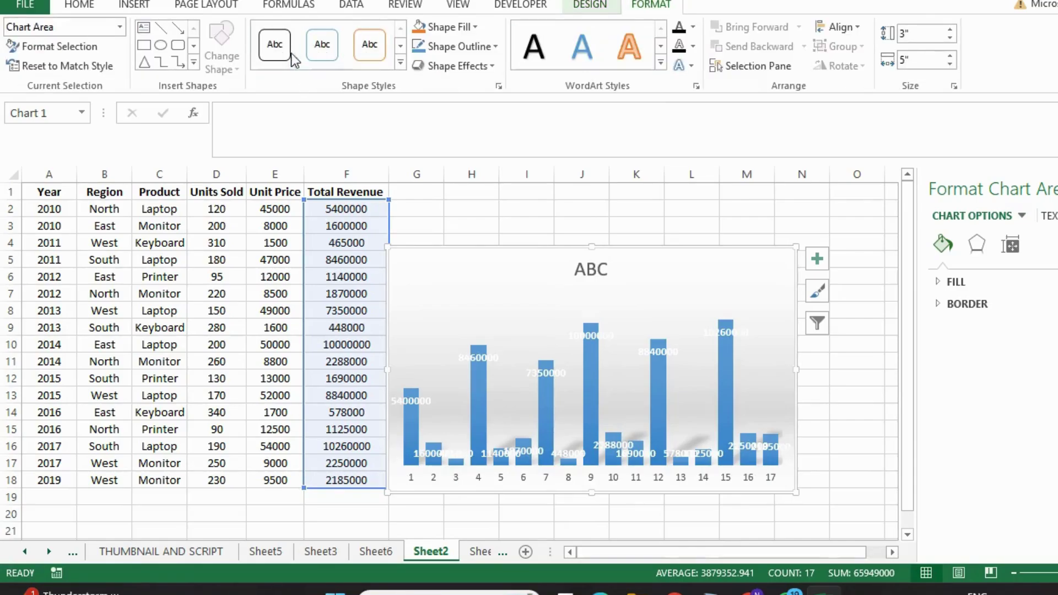
pyautogui.click(274, 44)
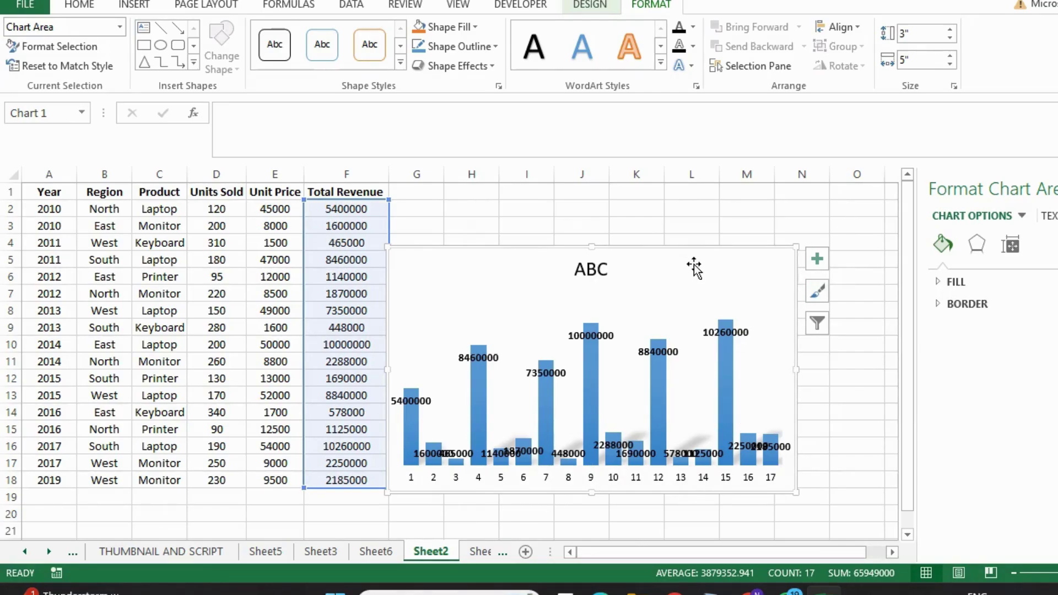
# - Undo the chart's styling, its title change and its insertion
pyautogui.hotkey('ctrl', 'z')
pyautogui.hotkey('ctrl', 'z')
pyautogui.hotkey('ctrl', 'z')
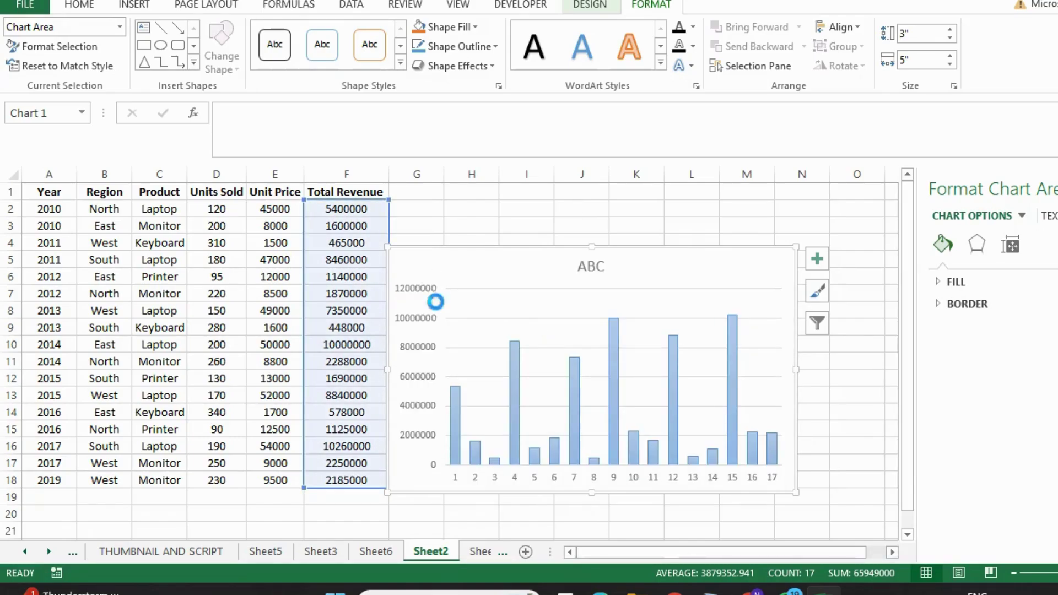
pyautogui.hotkey('ctrl', 'z')
pyautogui.hotkey('ctrl', 'z')
pyautogui.hotkey('ctrl', 'z')
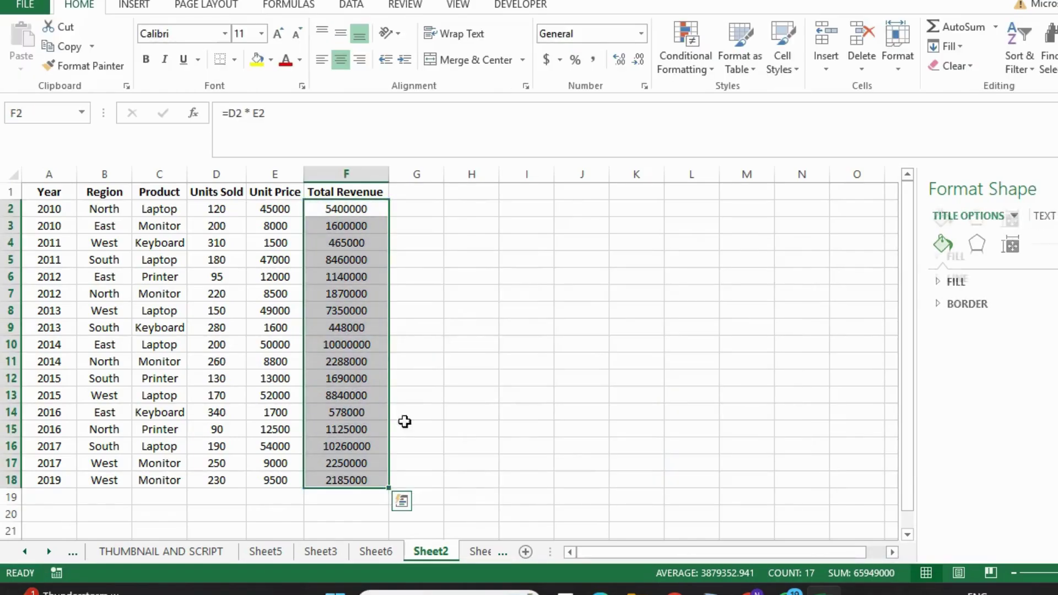
# - Insert a pie chart of the Total Revenue values from the complete set of chart types, and delete it from the sheet
pyautogui.click(403, 500)
pyautogui.click(348, 366)
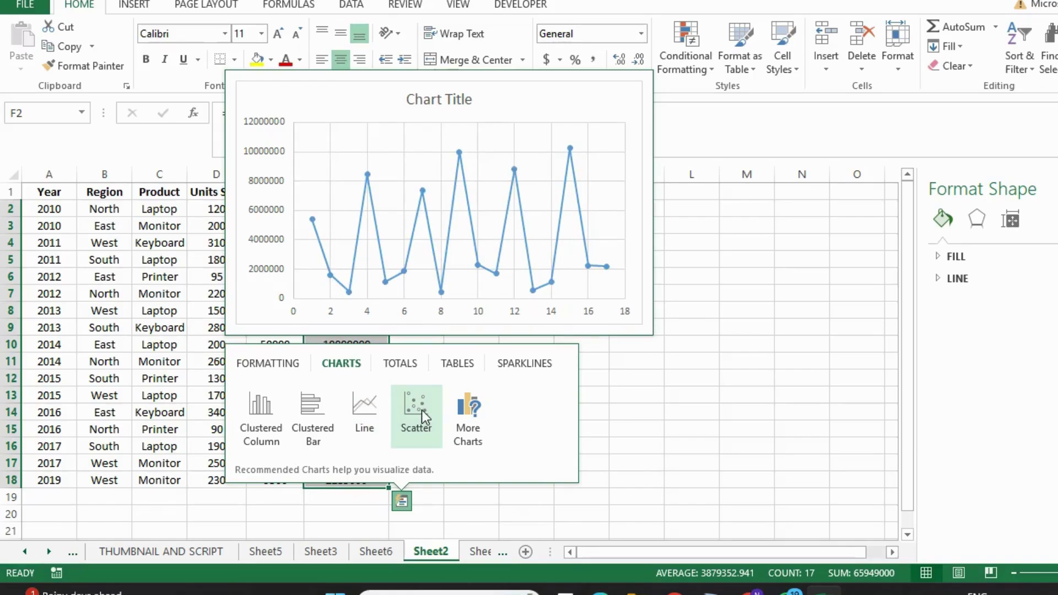
pyautogui.click(457, 415)
pyautogui.click(449, 62)
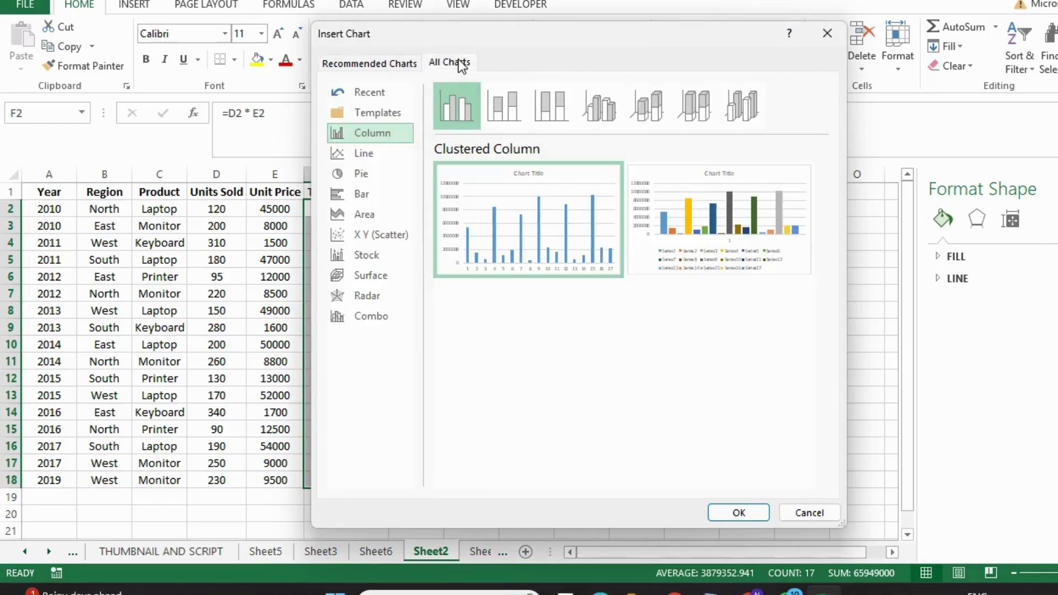
pyautogui.click(368, 173)
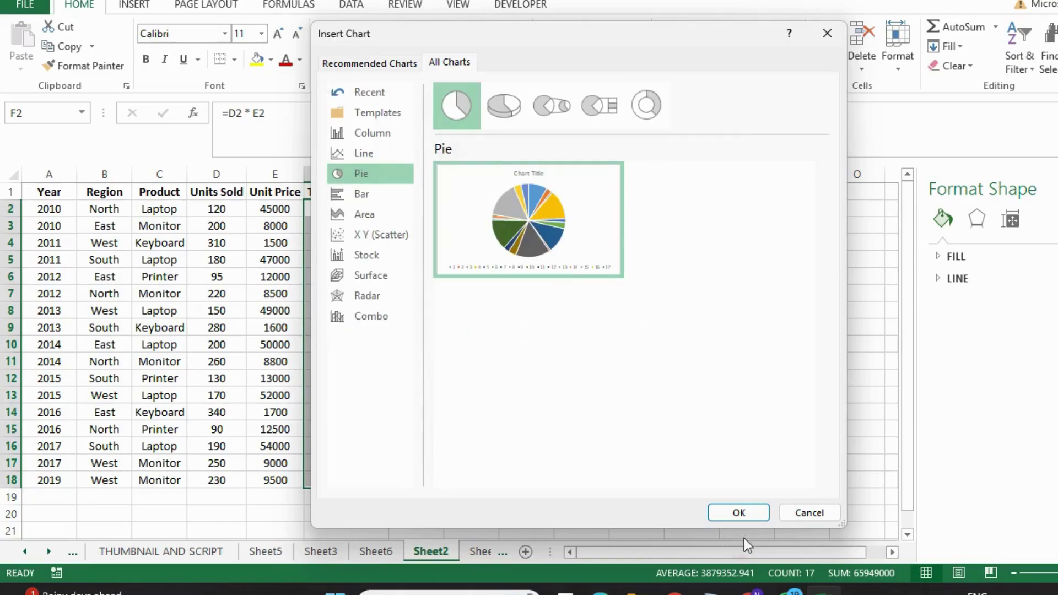
pyautogui.click(738, 511)
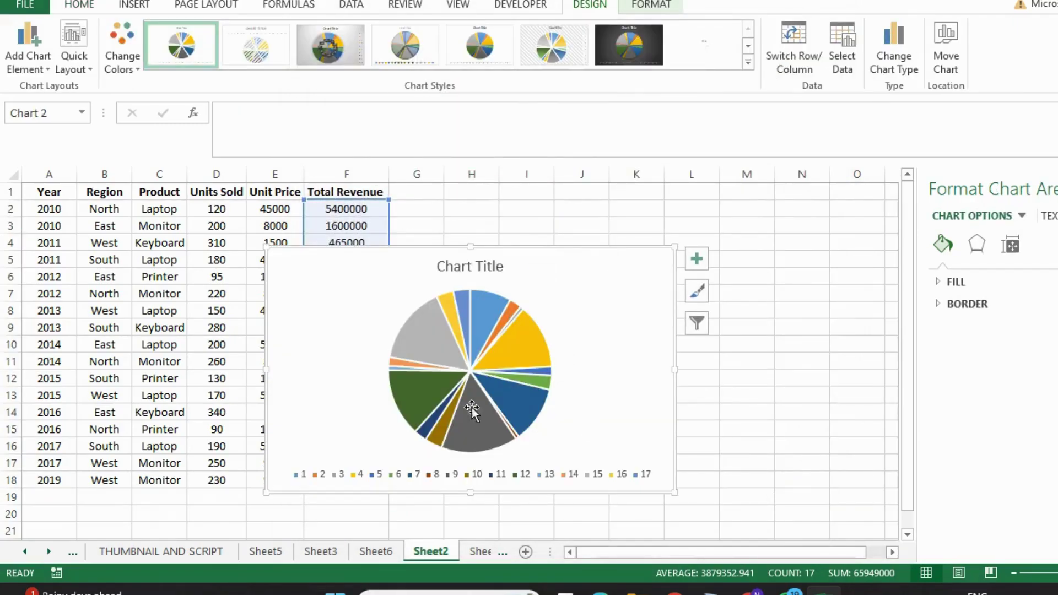
pyautogui.moveTo(648, 299); pyautogui.dragTo(733, 299)
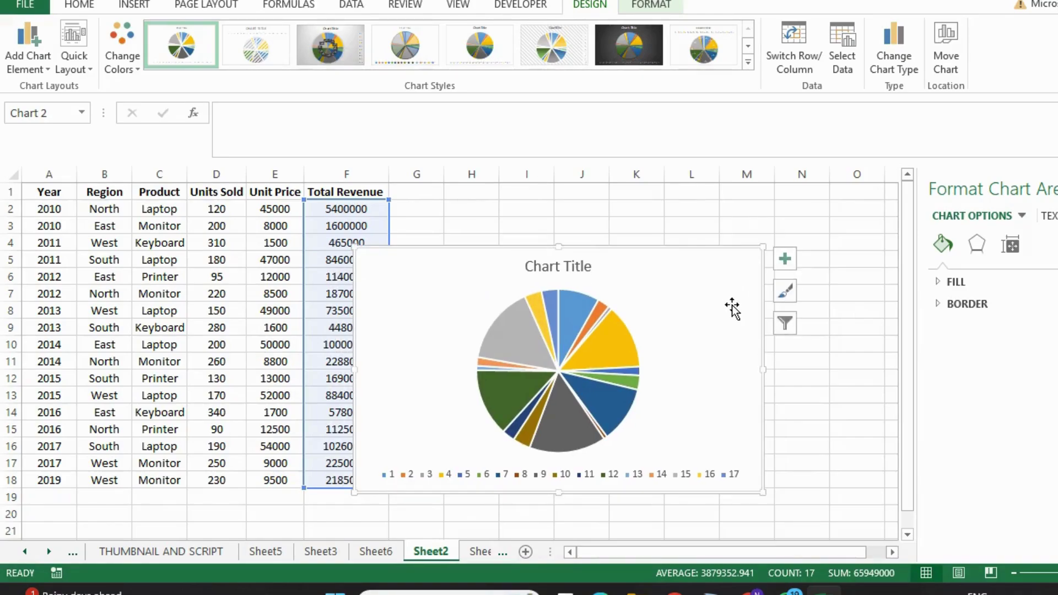
pyautogui.press('Delete')
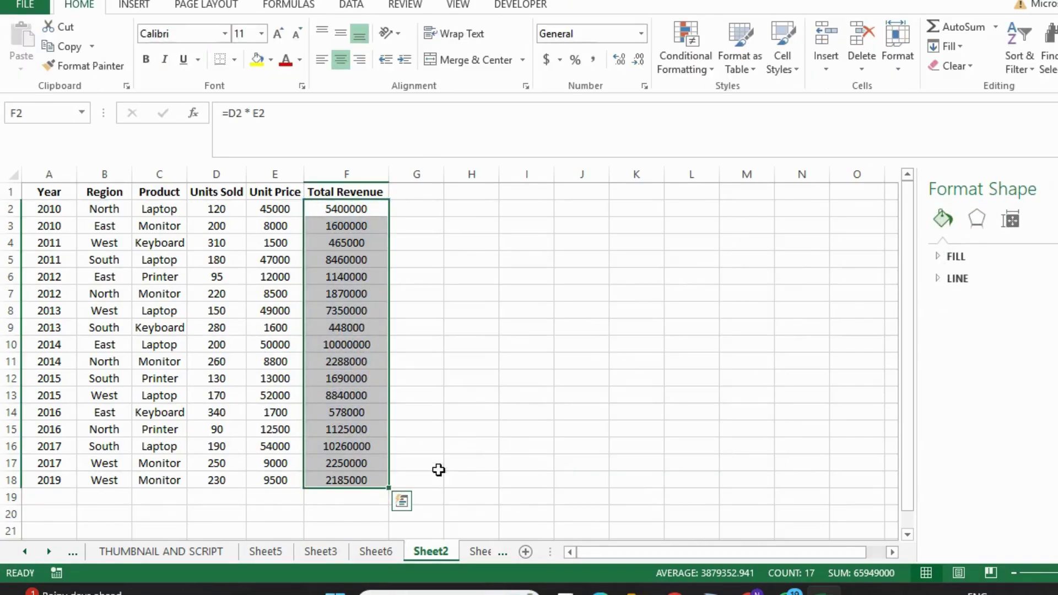
# - Add a % Total column in G2:G18 beside Total Revenue using Quick Analysis
pyautogui.click(401, 501)
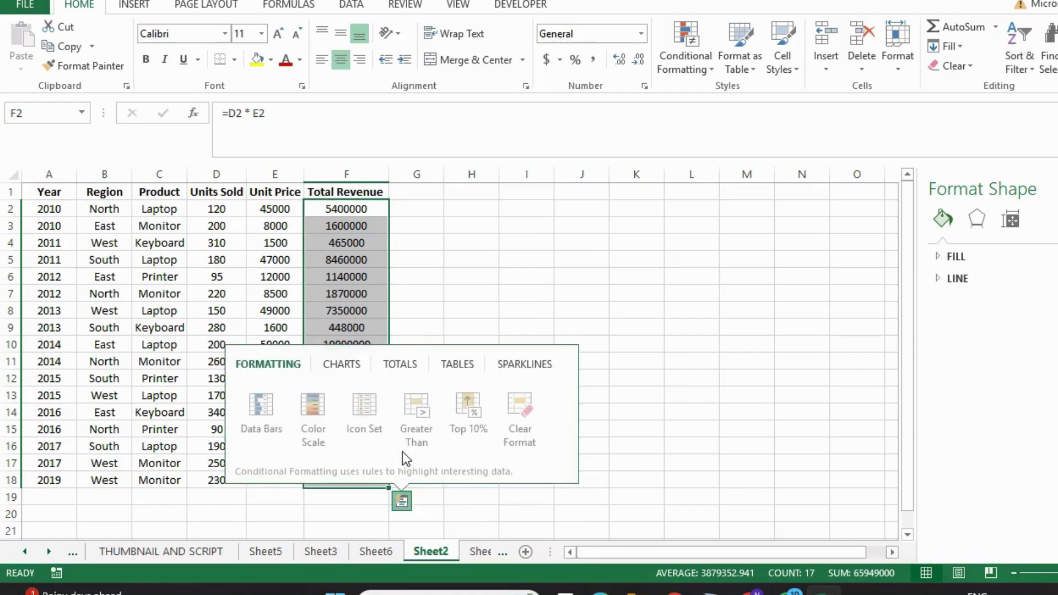
pyautogui.click(395, 364)
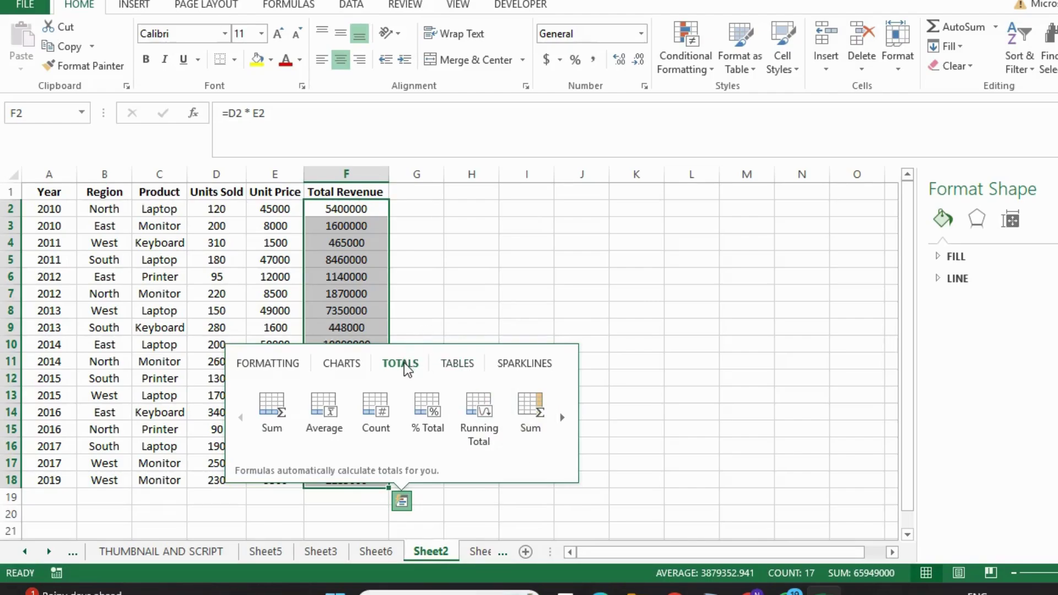
pyautogui.click(562, 417)
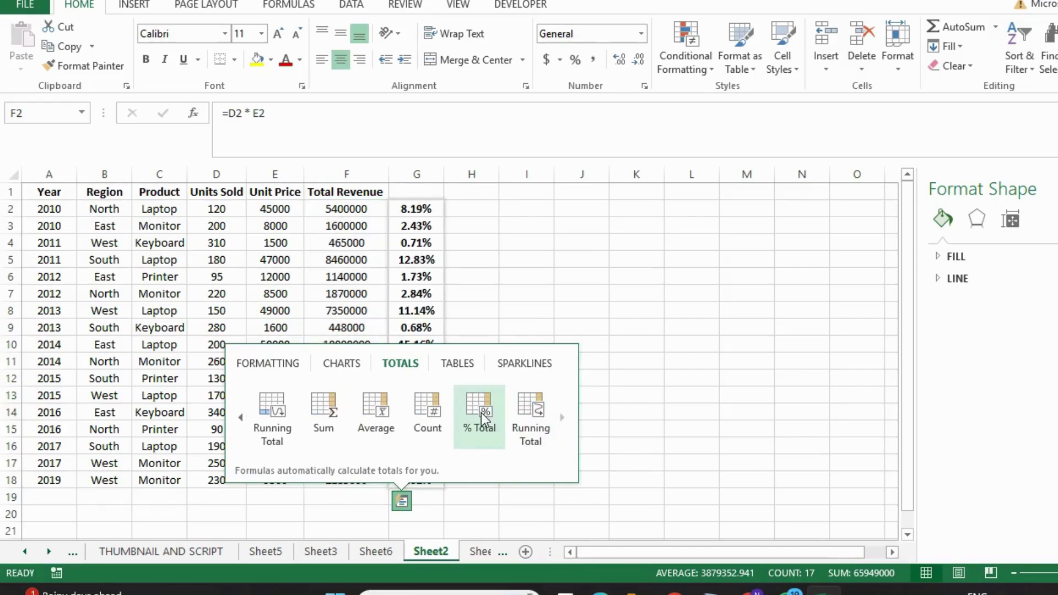
pyautogui.click(482, 419)
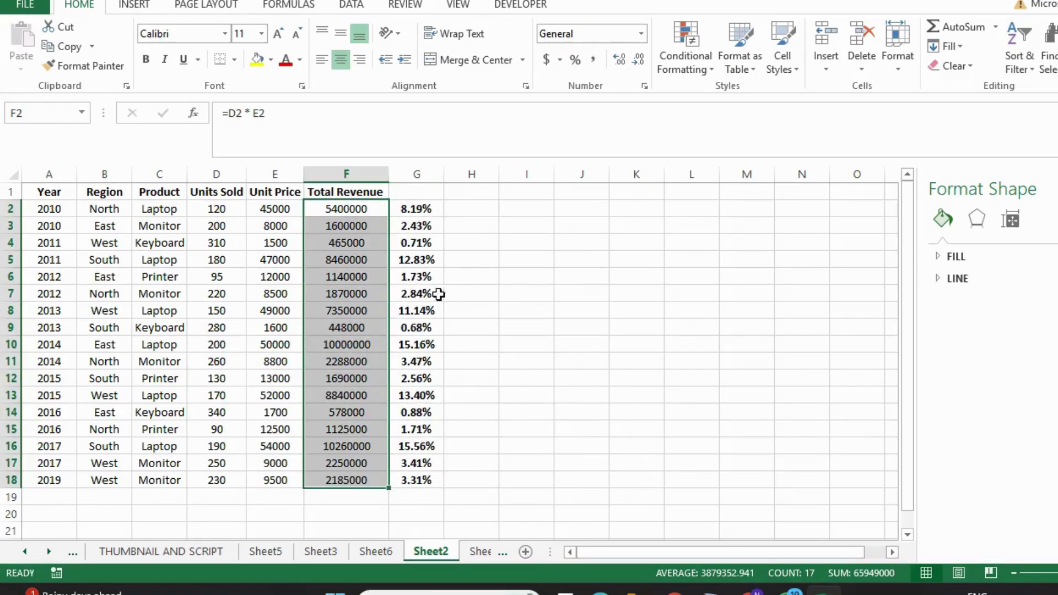
pyautogui.click(481, 257)
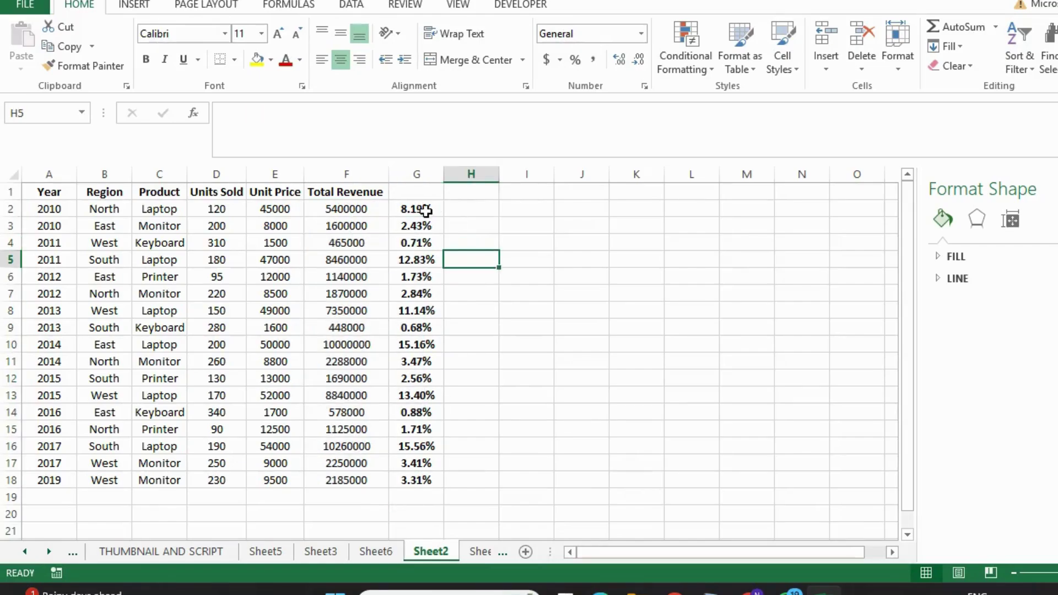
# - Format the % Total values in G2:G18 as percentages without decimal places
pyautogui.moveTo(414, 208); pyautogui.dragTo(416, 480)
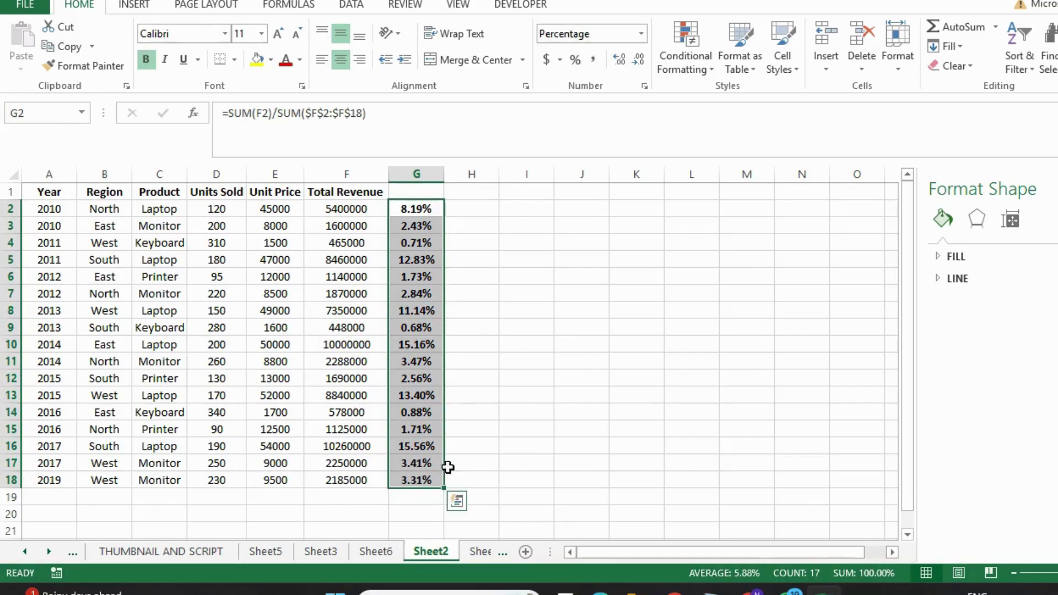
pyautogui.click(575, 62)
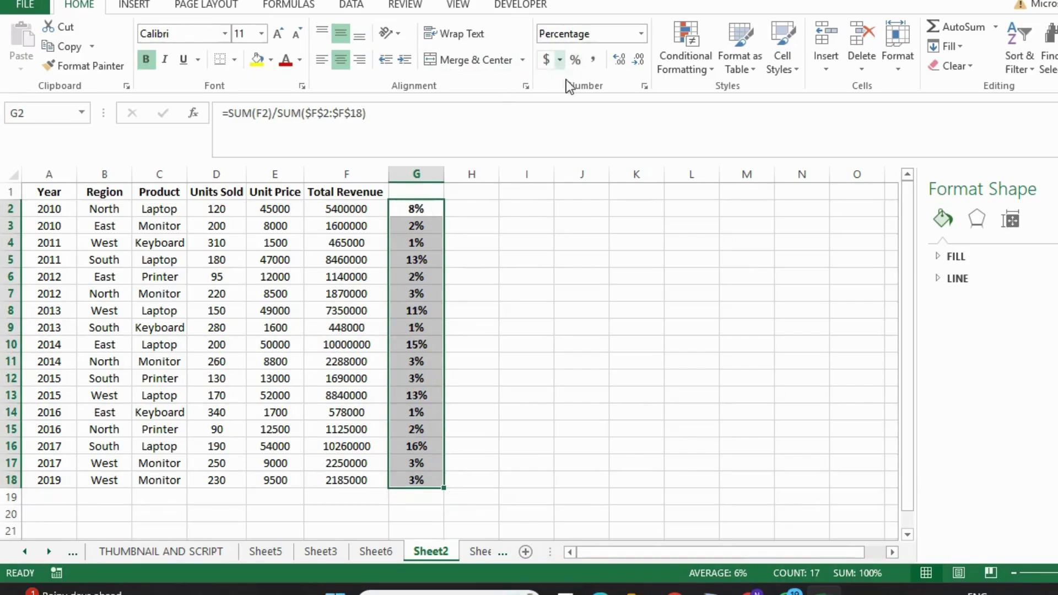
pyautogui.click(573, 294)
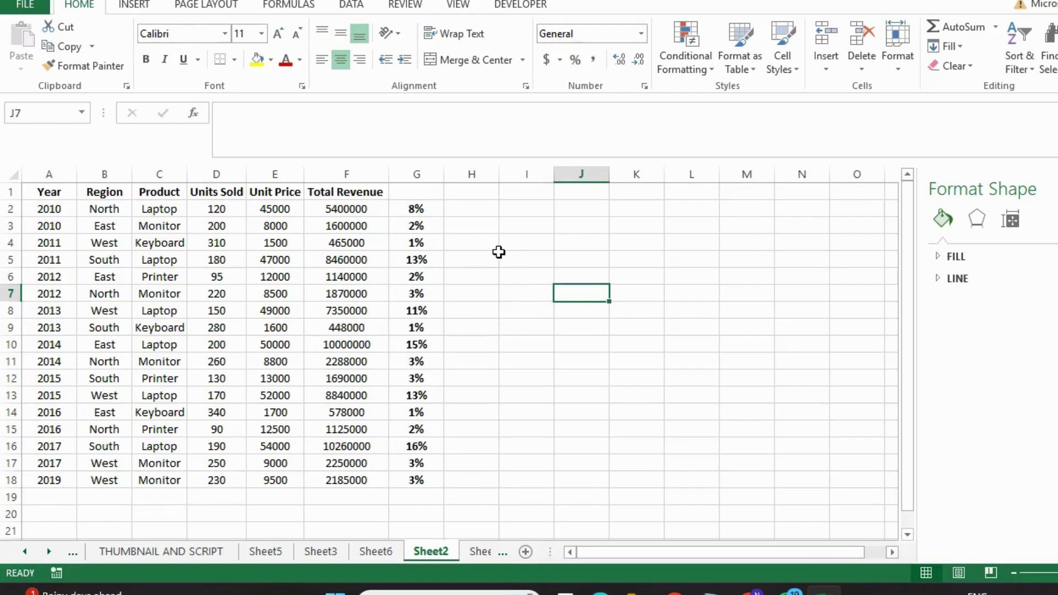
# - Apply data bars to the percentages in G2:G18 using Quick Analysis
pyautogui.moveTo(419, 209); pyautogui.dragTo(416, 481)
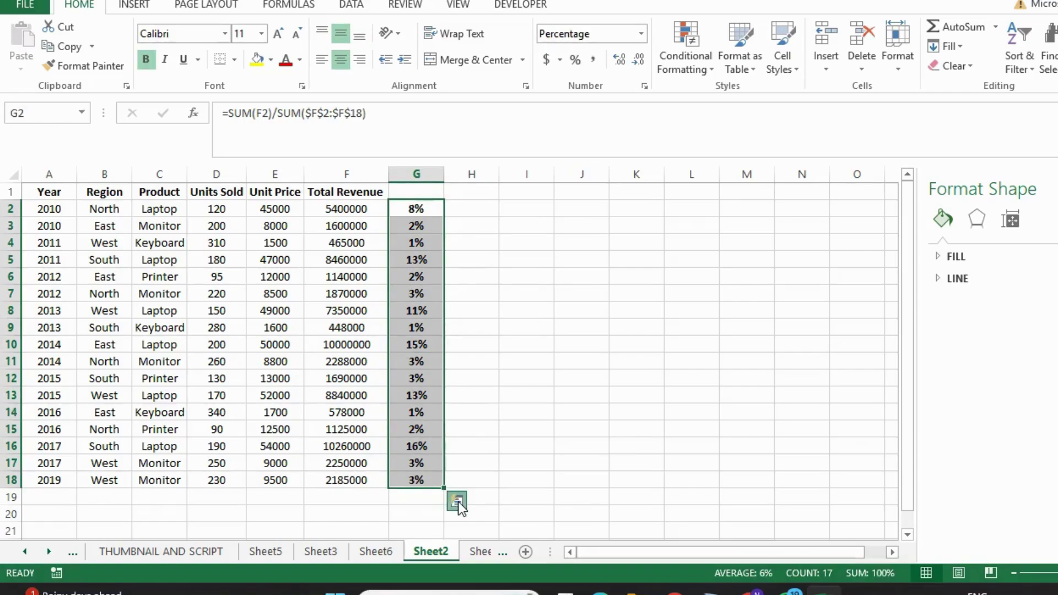
pyautogui.click(456, 500)
pyautogui.click(318, 408)
pyautogui.click(637, 275)
# - Inspect the percentages with long data bars in G10, G5, G2, G13 and G16
pyautogui.click(416, 344)
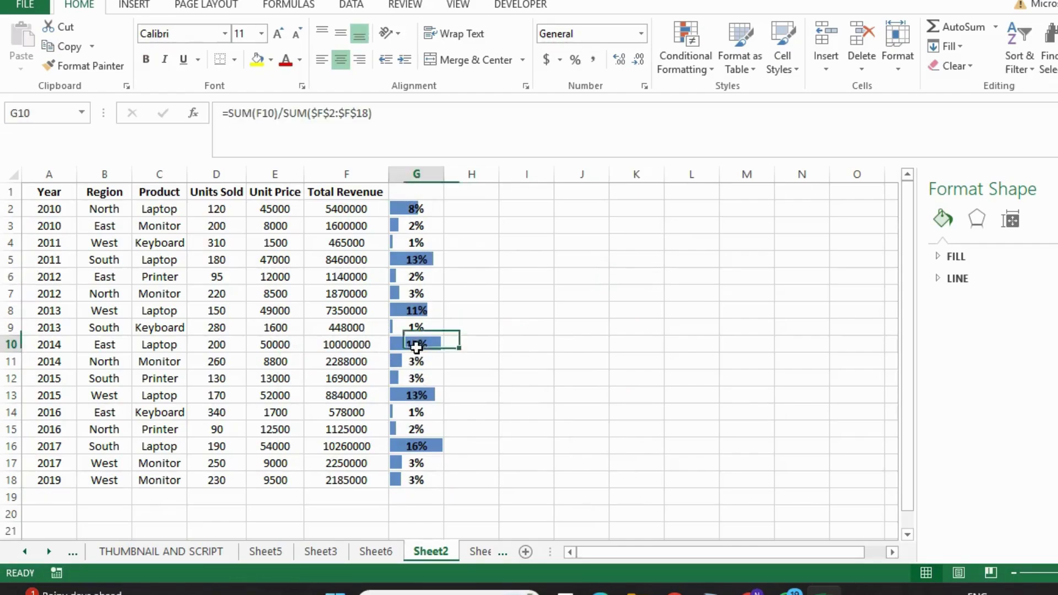
pyautogui.keyDown('ctrl'); pyautogui.click(419, 265); pyautogui.keyUp('ctrl')
pyautogui.keyDown('ctrl'); pyautogui.click(416, 209); pyautogui.keyUp('ctrl')
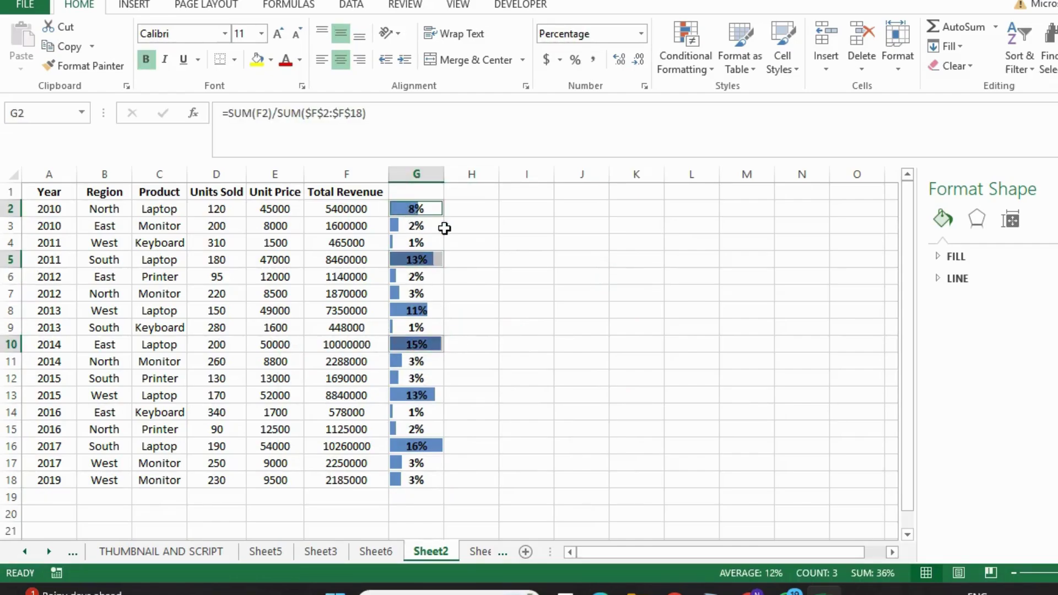
pyautogui.keyDown('ctrl'); pyautogui.click(406, 393); pyautogui.keyUp('ctrl')
pyautogui.keyDown('ctrl'); pyautogui.click(413, 445); pyautogui.keyUp('ctrl')
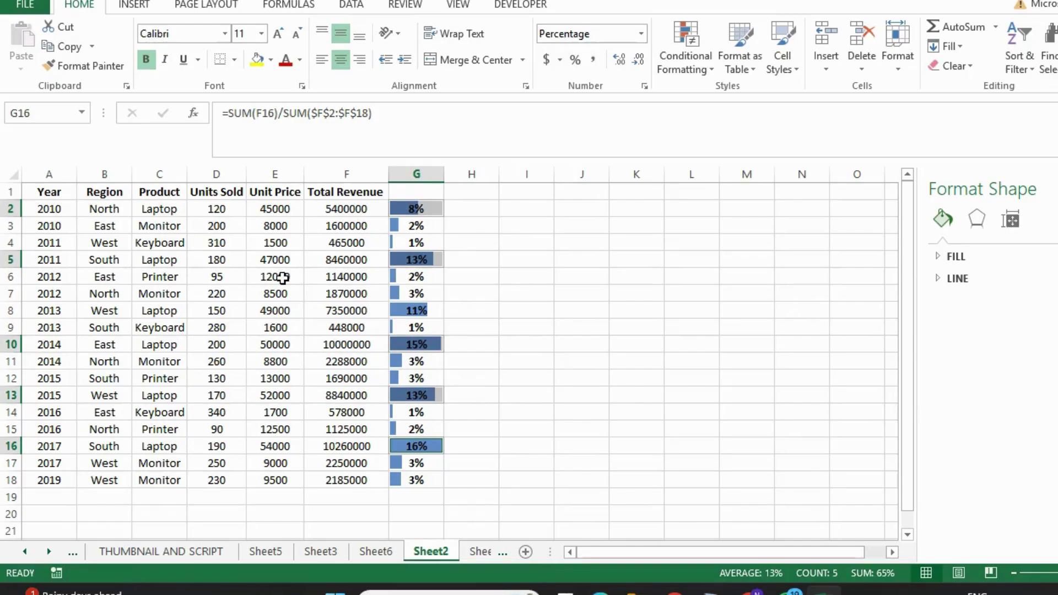
# - Undo the data bars in G2:G18 and add a Sum of the percentages in G19 using Quick Analysis
pyautogui.click(531, 319)
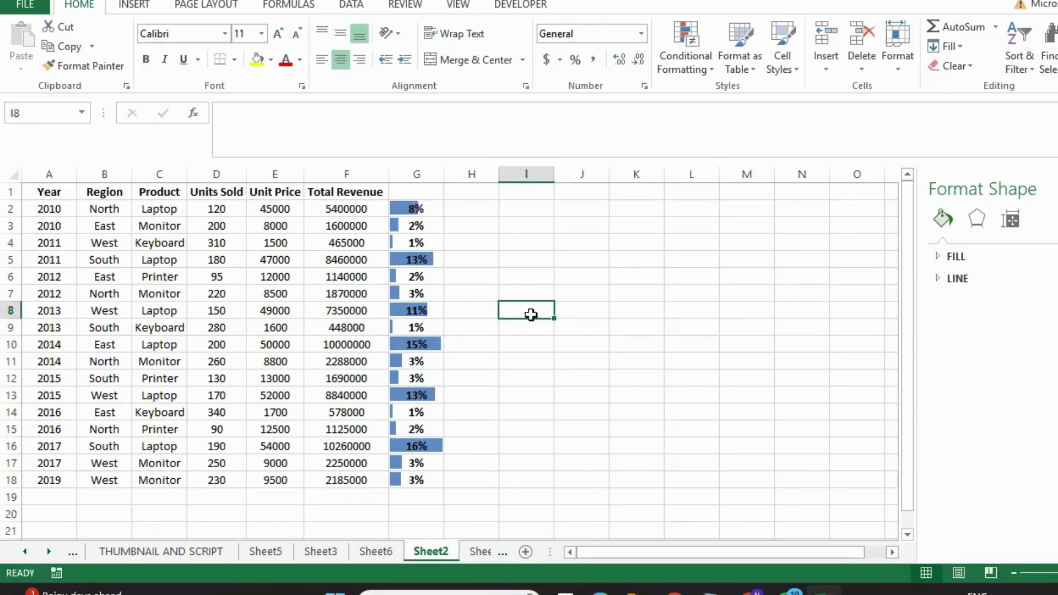
pyautogui.hotkey('ctrl', 'z')
pyautogui.click(456, 500)
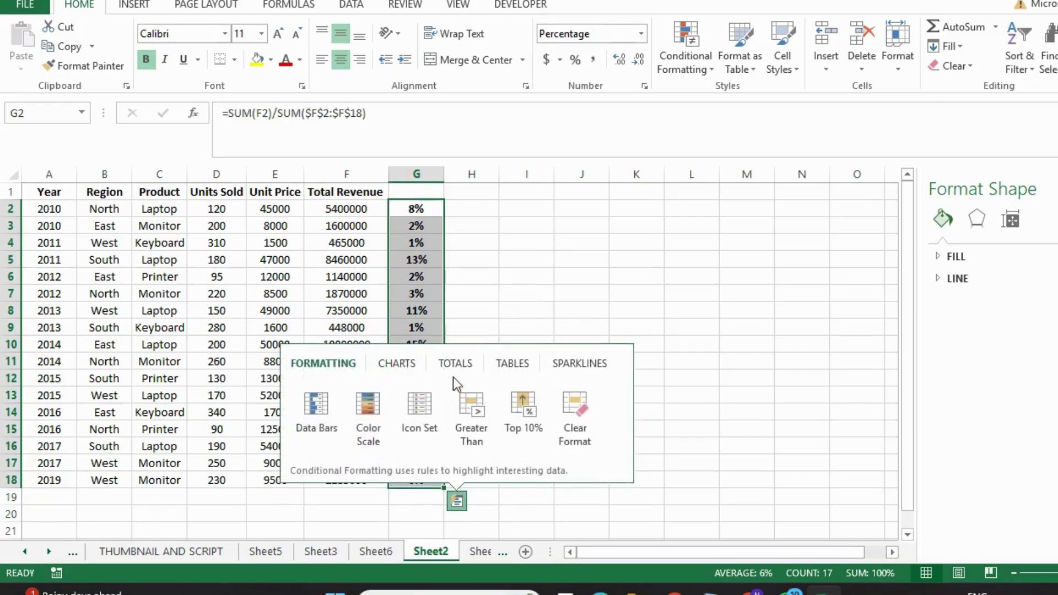
pyautogui.click(450, 365)
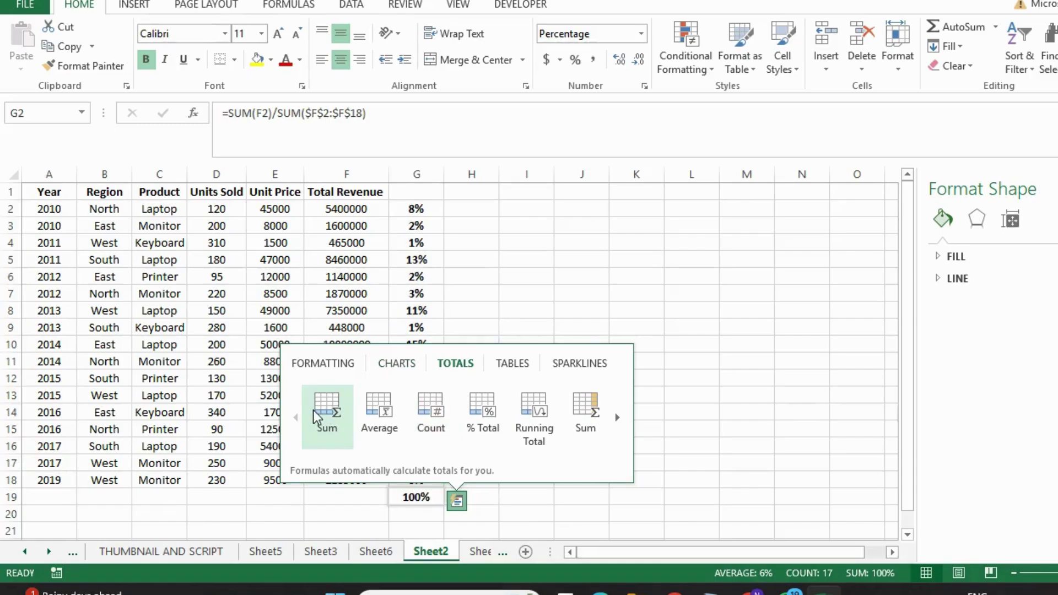
pyautogui.click(327, 417)
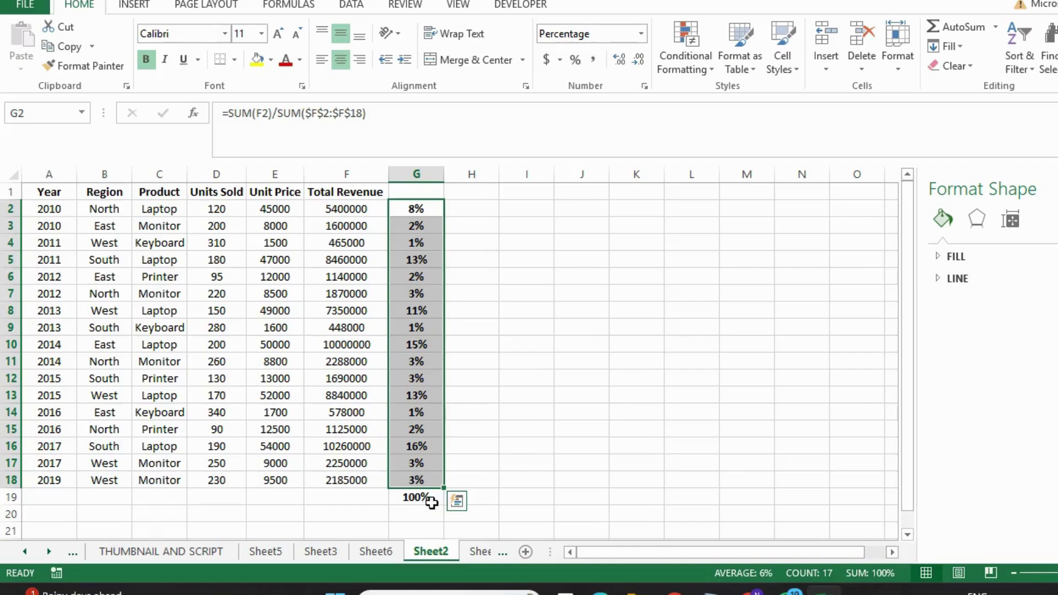
pyautogui.click(416, 497)
pyautogui.click(489, 366)
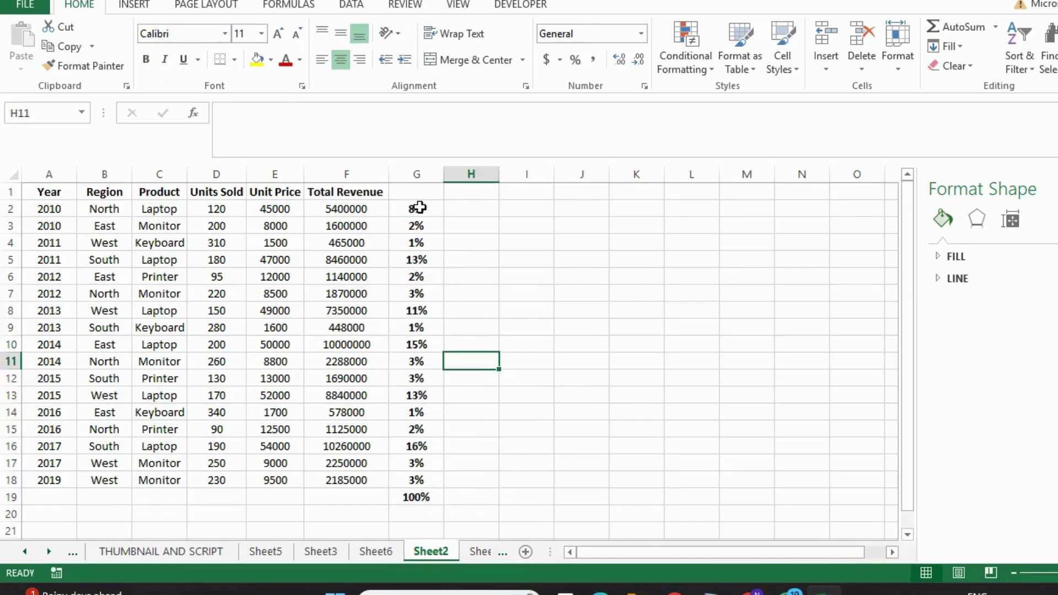
pyautogui.moveTo(416, 208); pyautogui.dragTo(416, 394)
pyautogui.scroll(2, 358, 345)
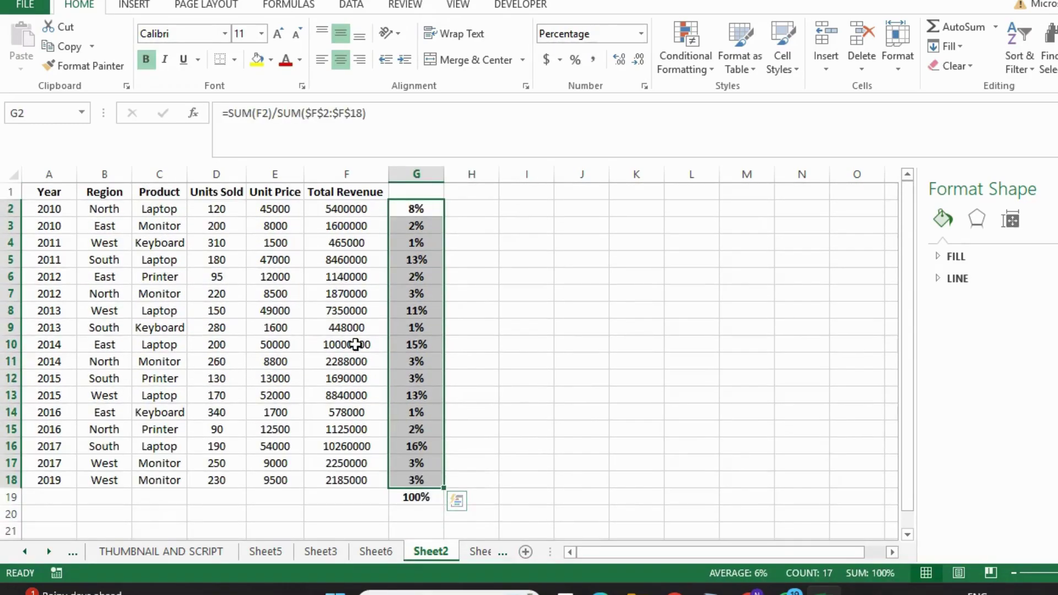
# - Add a Running Total of the Total Revenue values F2:F18 in F19 using Quick Analysis
pyautogui.click(356, 344)
pyautogui.moveTo(344, 209); pyautogui.dragTo(344, 480)
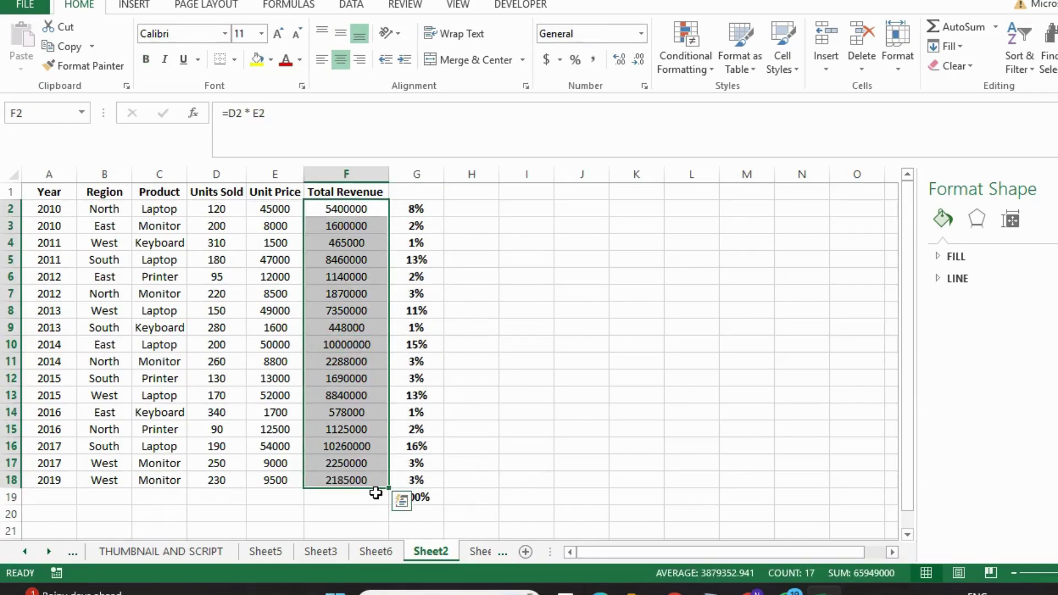
pyautogui.click(402, 502)
pyautogui.click(400, 365)
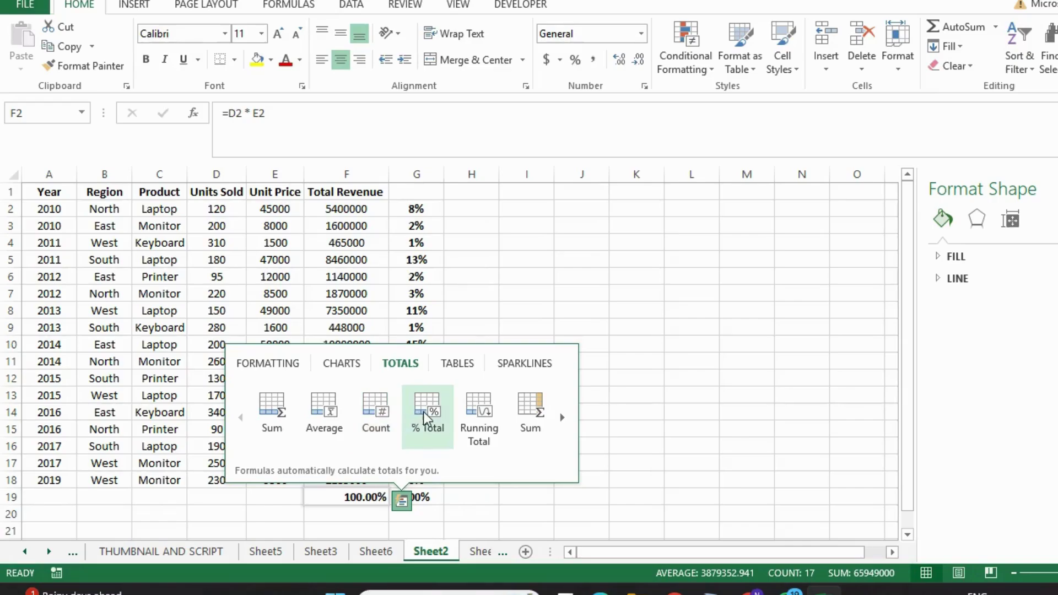
pyautogui.click(477, 412)
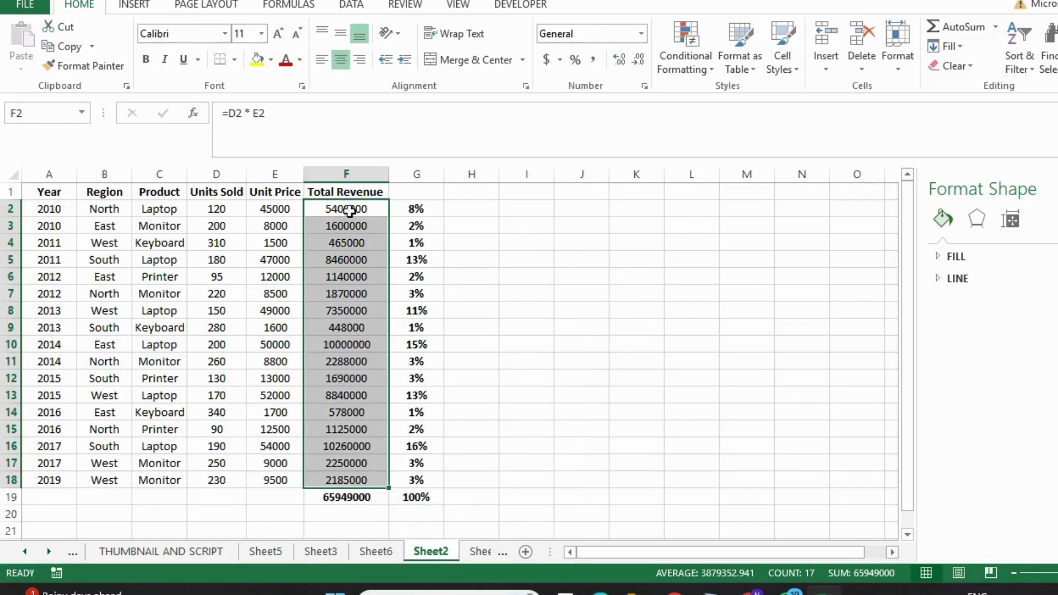
# - Inspect the running total formula in F19 and its referenced range without changing it
pyautogui.click(346, 497)
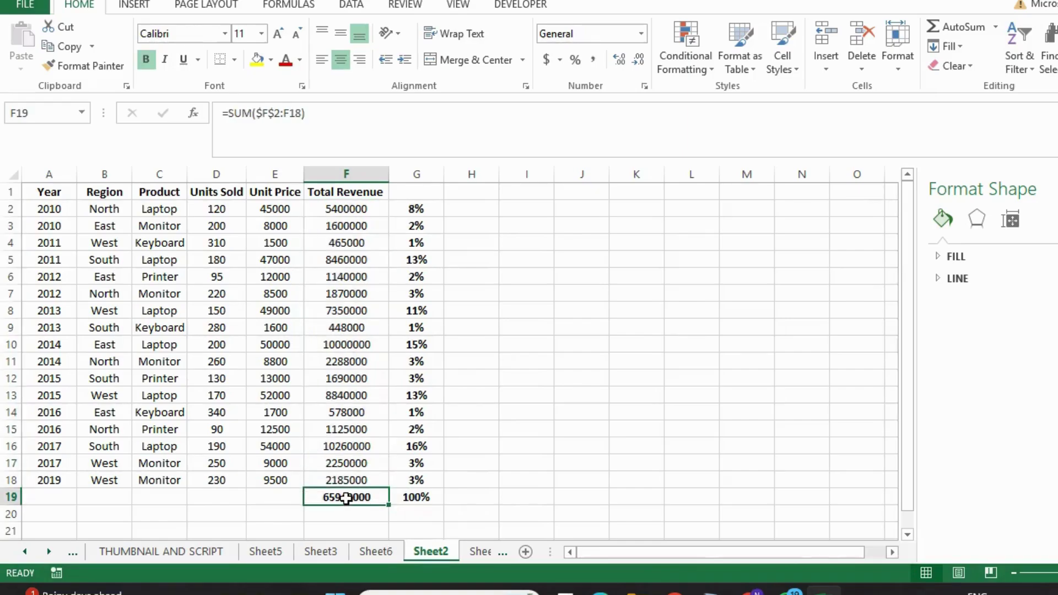
pyautogui.doubleClick(346, 498)
pyautogui.press('Escape')
pyautogui.moveTo(349, 113); pyautogui.dragTo(150, 118)
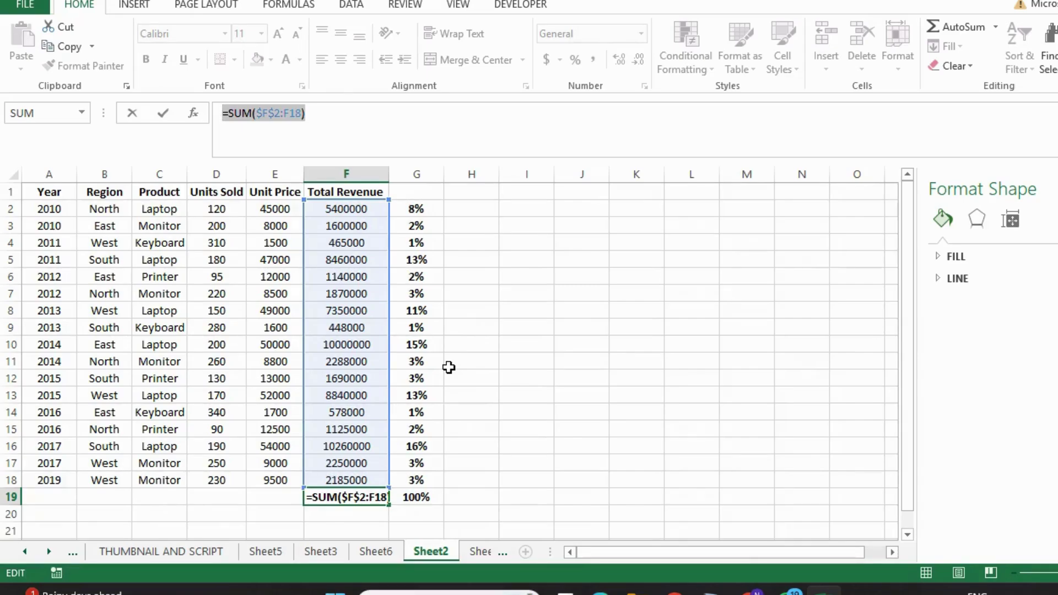
pyautogui.press('Escape')
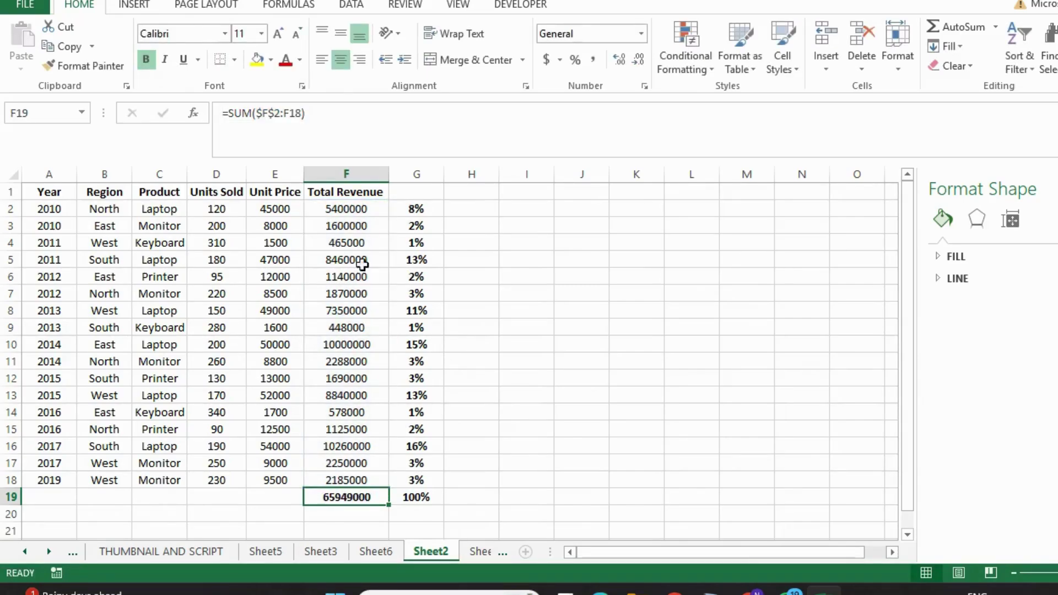
# - Preview the Quick Analysis column Sum for F2:F18, and autofit the width of column G
pyautogui.moveTo(358, 203); pyautogui.dragTo(355, 481)
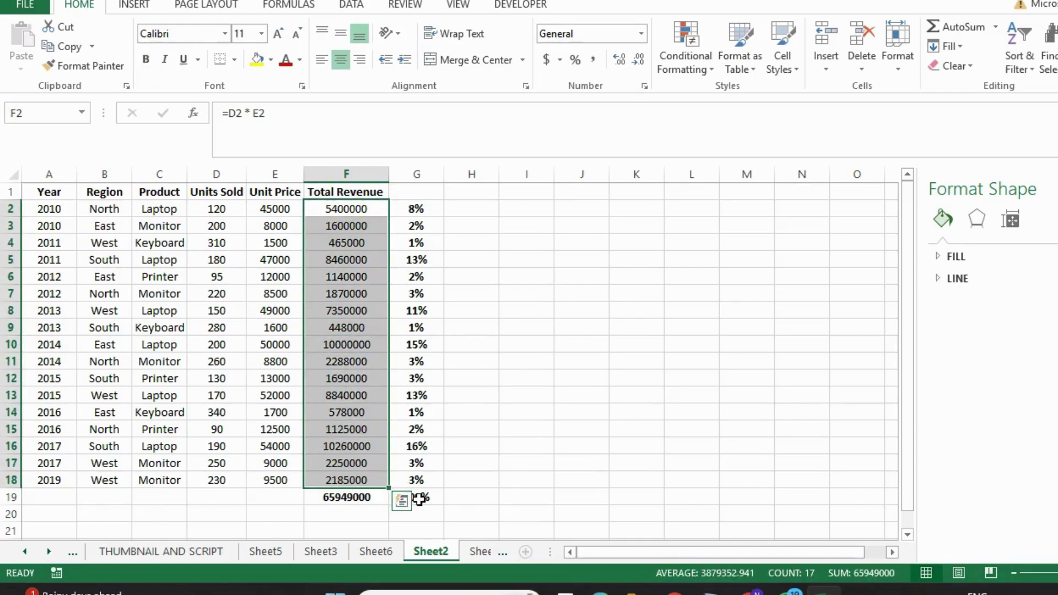
pyautogui.click(401, 500)
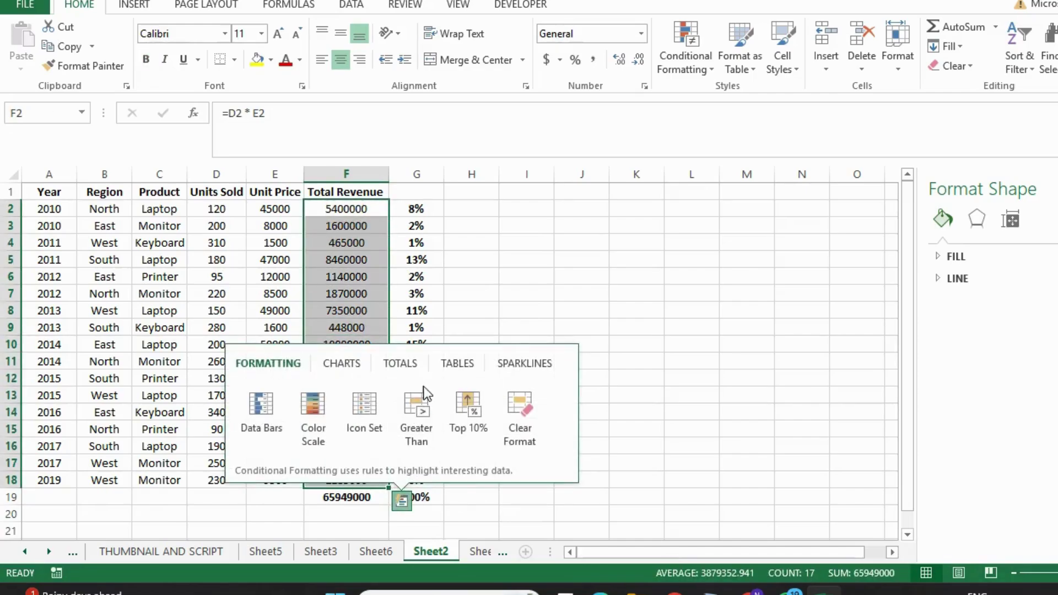
pyautogui.click(400, 364)
pyautogui.click(563, 418)
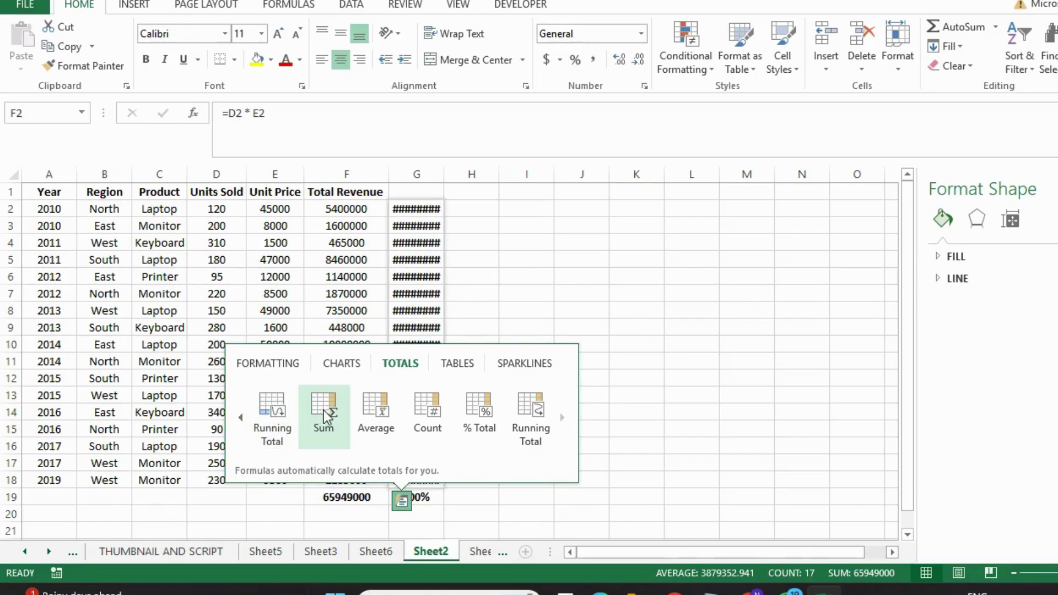
pyautogui.doubleClick(444, 173)
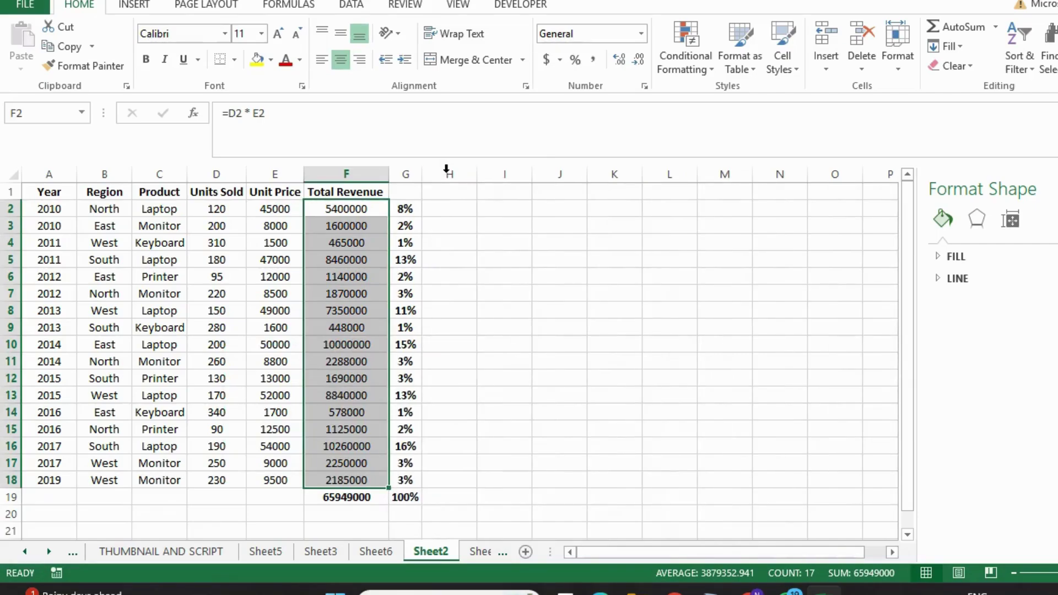
# - Examine the Quick Analysis totals, tables and sparklines options for the Total Revenue values F2:F18
pyautogui.click(402, 500)
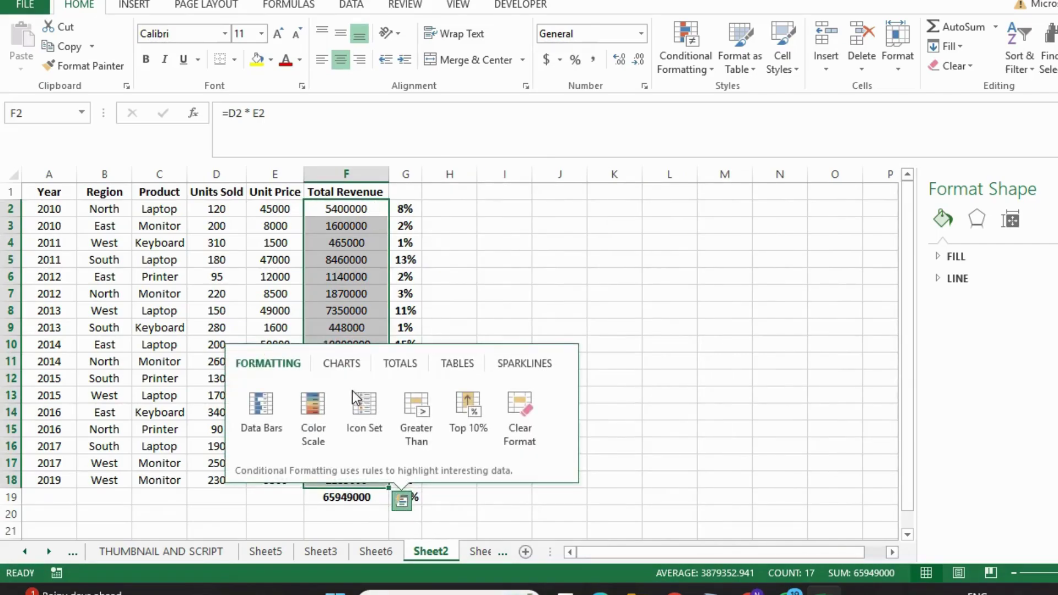
pyautogui.click(414, 363)
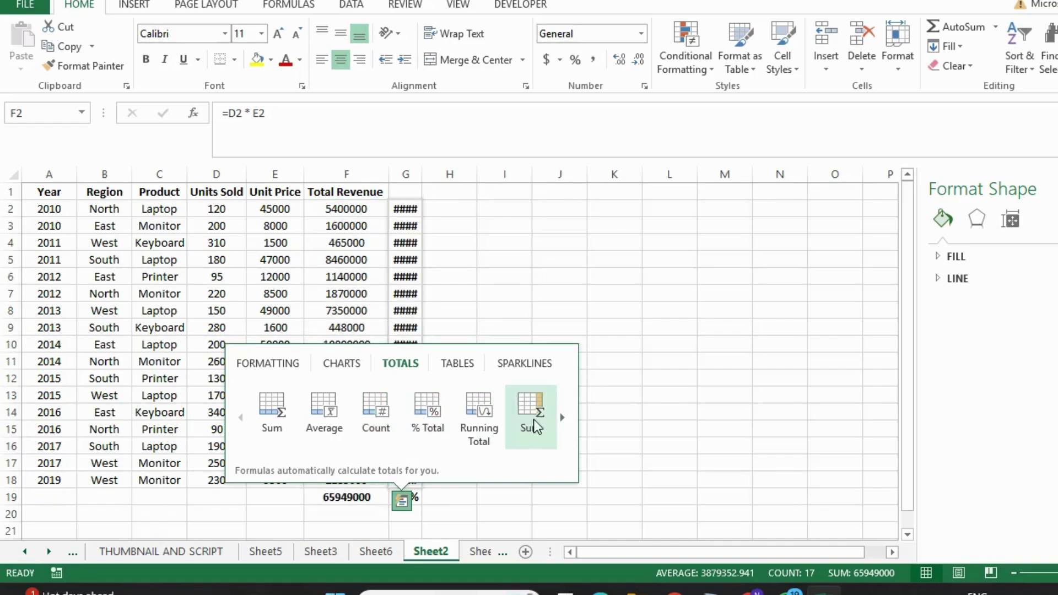
pyautogui.click(562, 418)
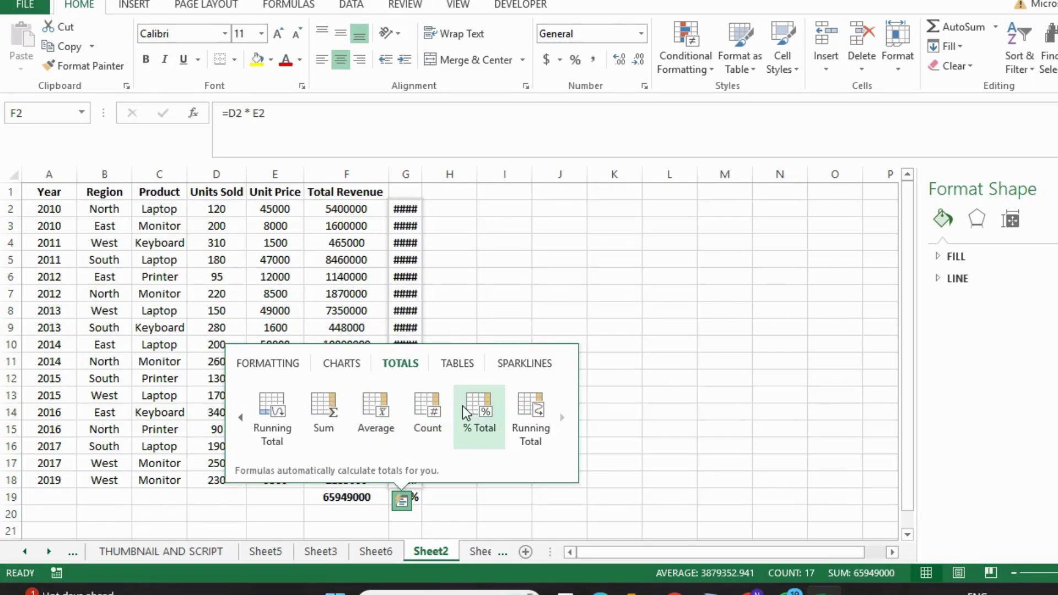
pyautogui.click(458, 369)
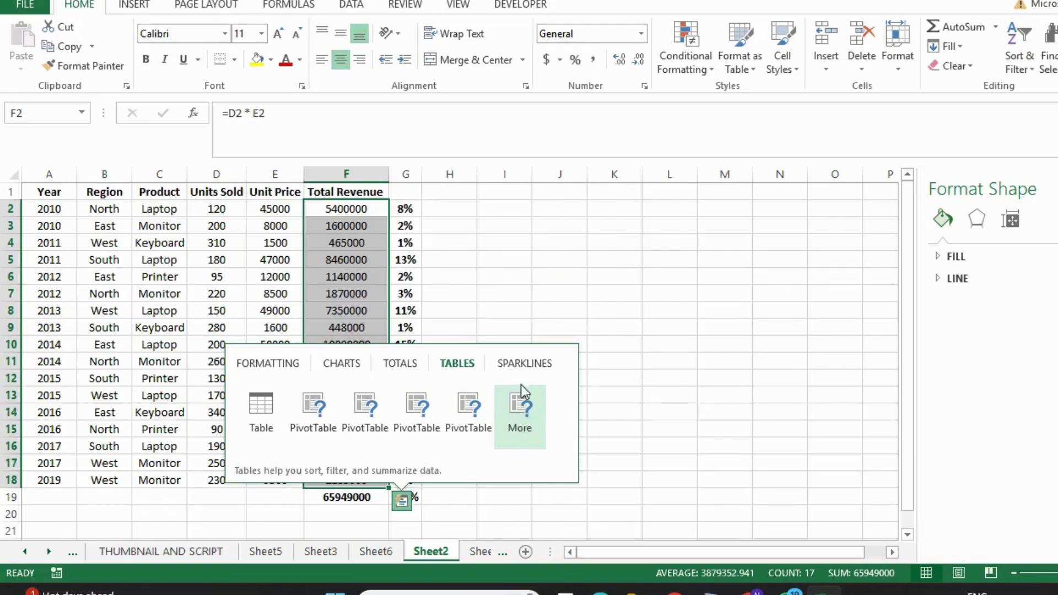
pyautogui.click(524, 369)
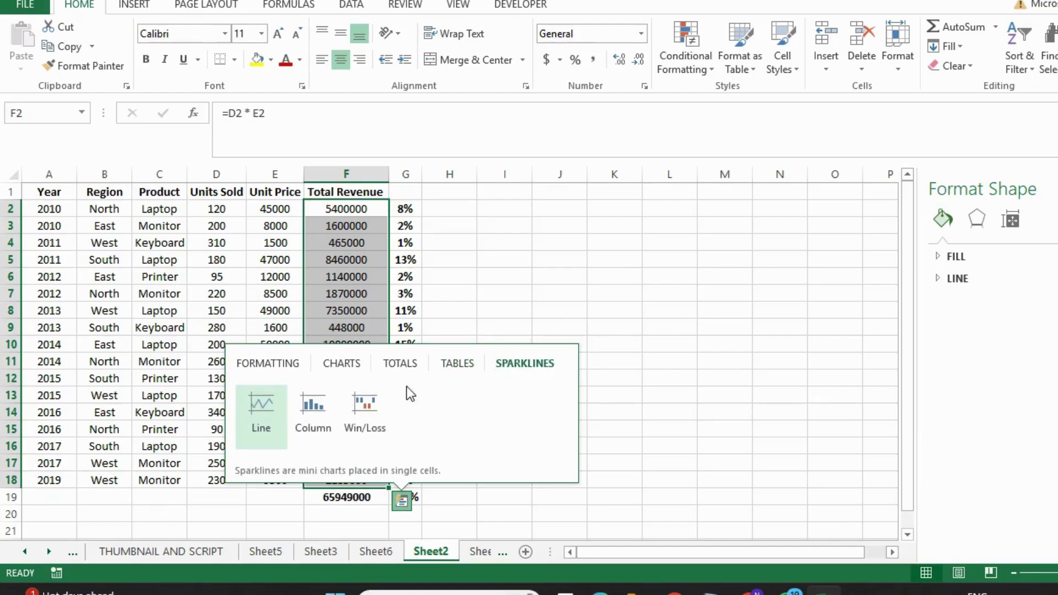